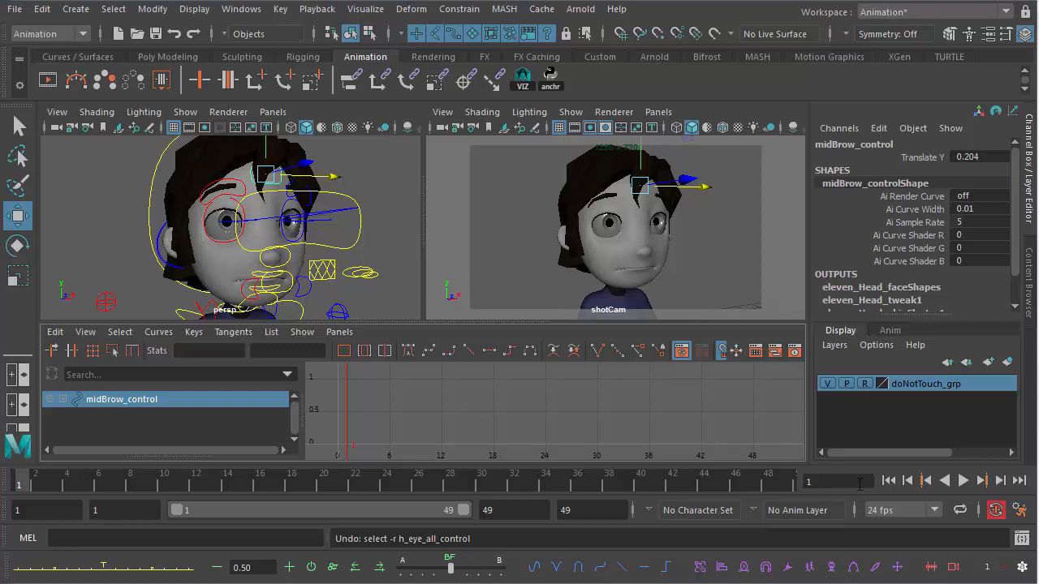
- Play back the existing animation in the shot camera view
click(961, 481)
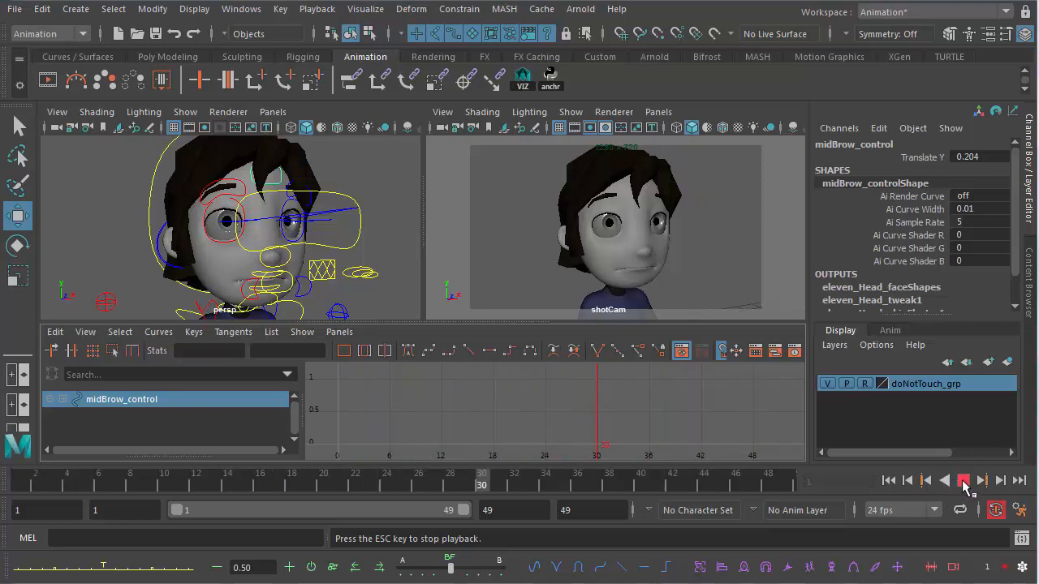
click(962, 480)
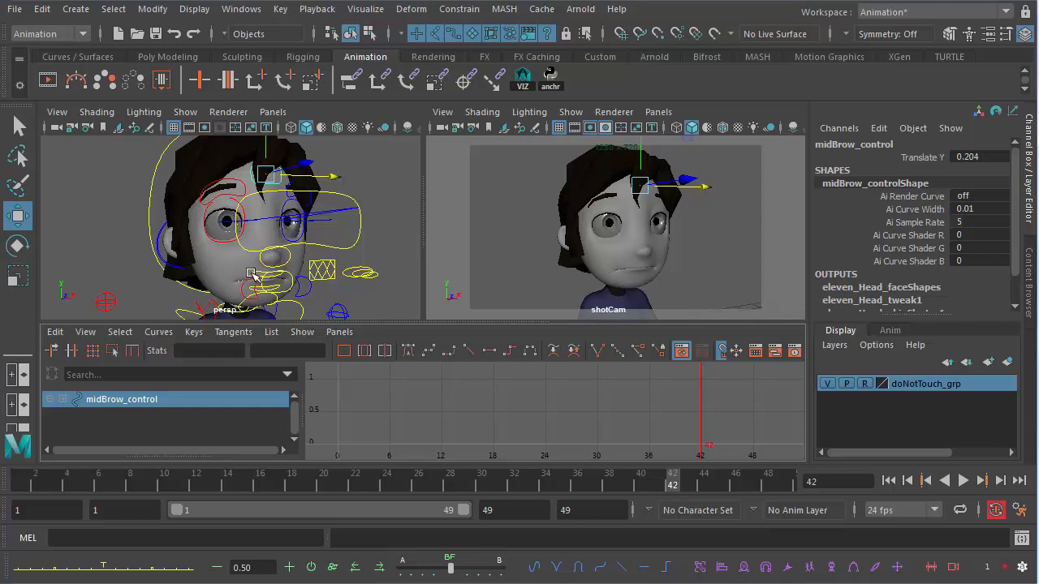
- Raise the mid-brow control slightly at frame 42, to a Translate Y of about 0.247
drag(265, 151, 267, 148)
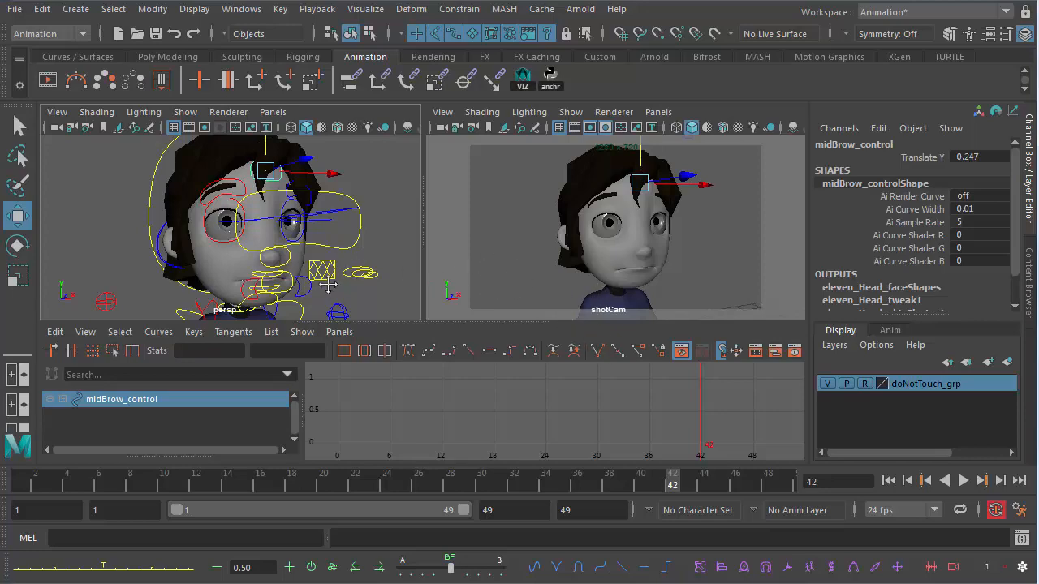
alt+drag(328, 284, 465, 249)
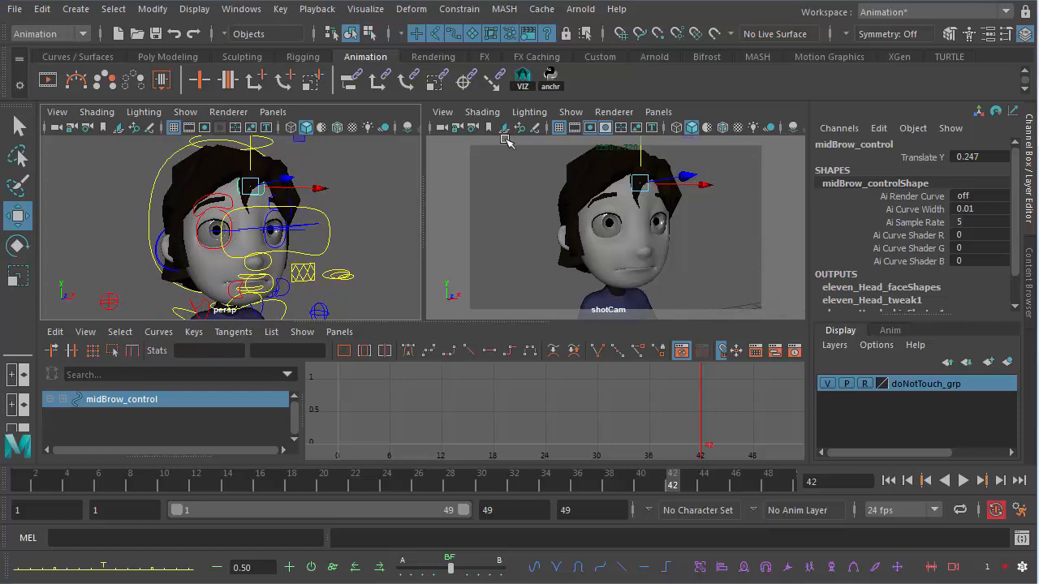
- Select the shot camera and dolly it back to frame the character's head and shoulders
click(441, 128)
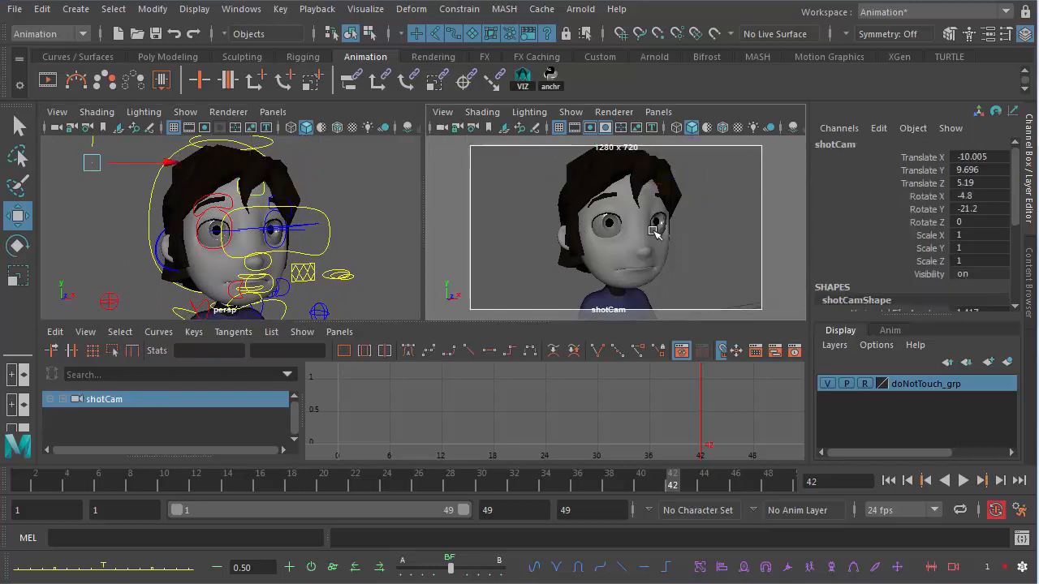
alt+middle_drag(652, 231, 644, 235)
alt+right_drag(644, 235, 629, 227)
alt+middle_drag(629, 229, 639, 241)
alt+right_drag(639, 242, 637, 249)
alt+middle_drag(637, 249, 636, 243)
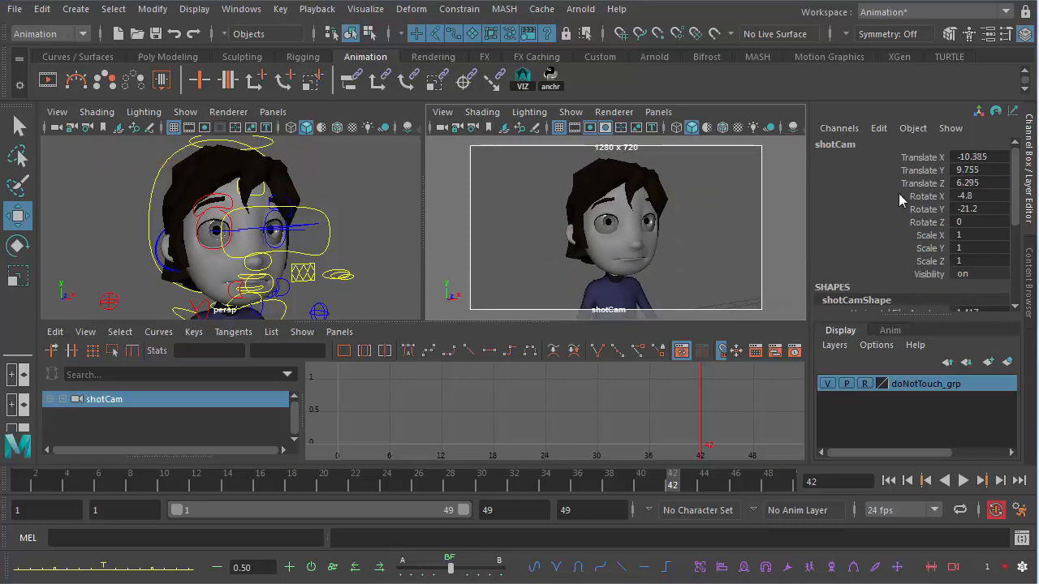
drag(924, 157, 927, 227)
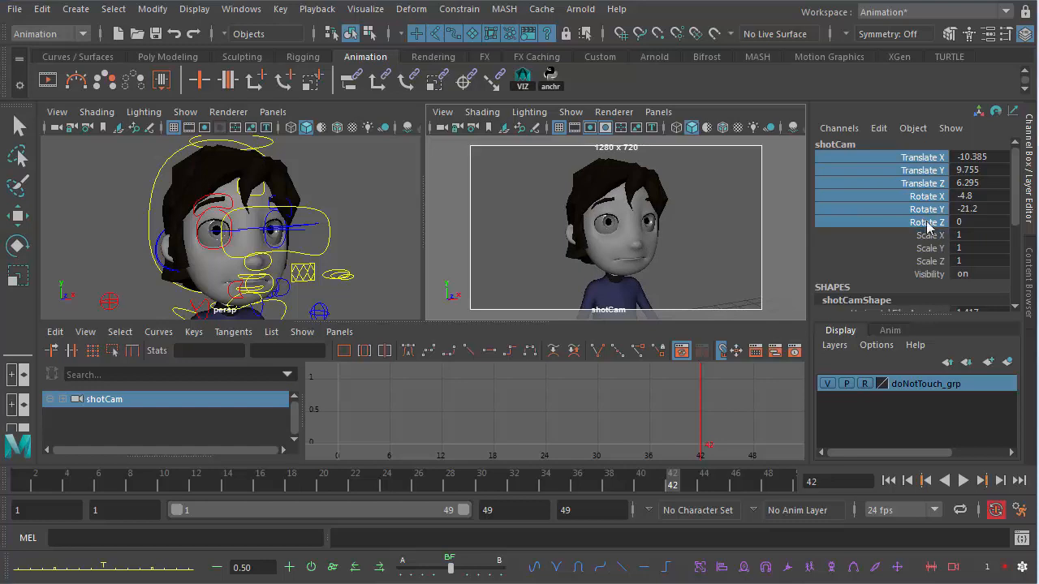
right_drag(920, 209, 952, 544)
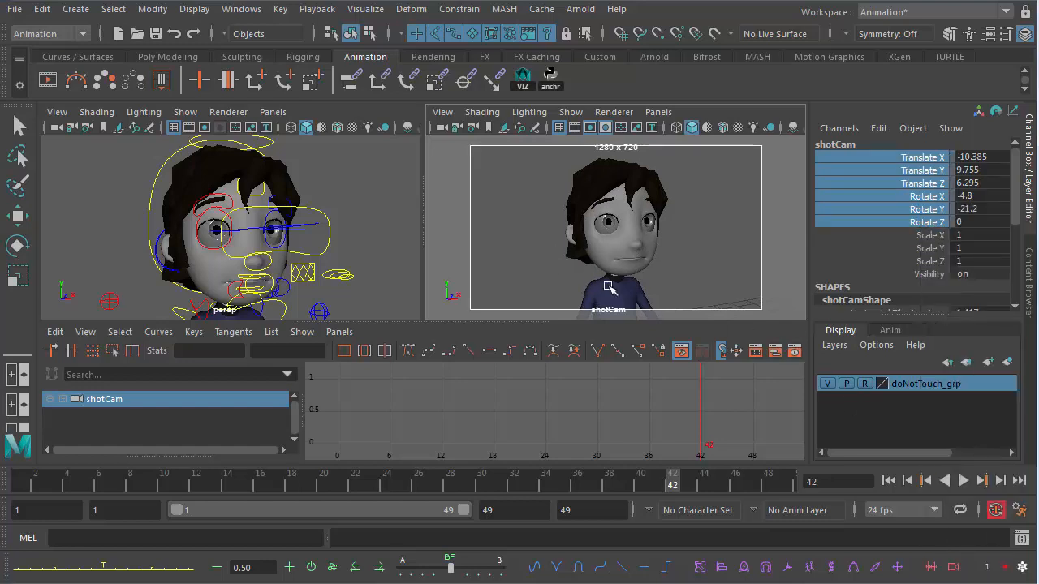
- Select the eye aim control and key its rest position at frame 1, after undoing a trial sideways move
click(323, 231)
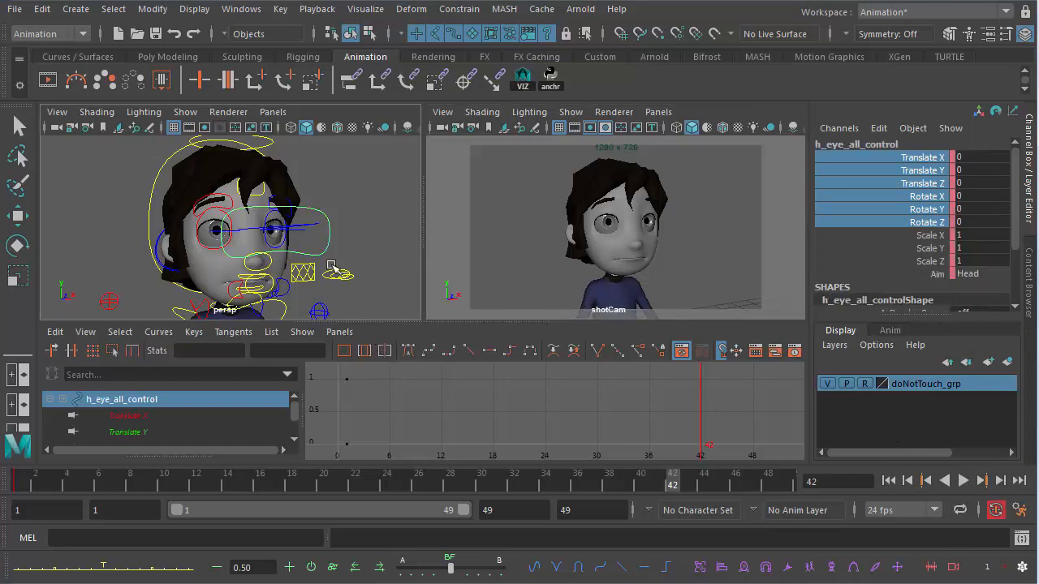
key(w)
mouse_move(352, 232)
mouse_down()
mouse_move(335, 227)
mouse_move(358, 228)
mouse_up()
key(s)
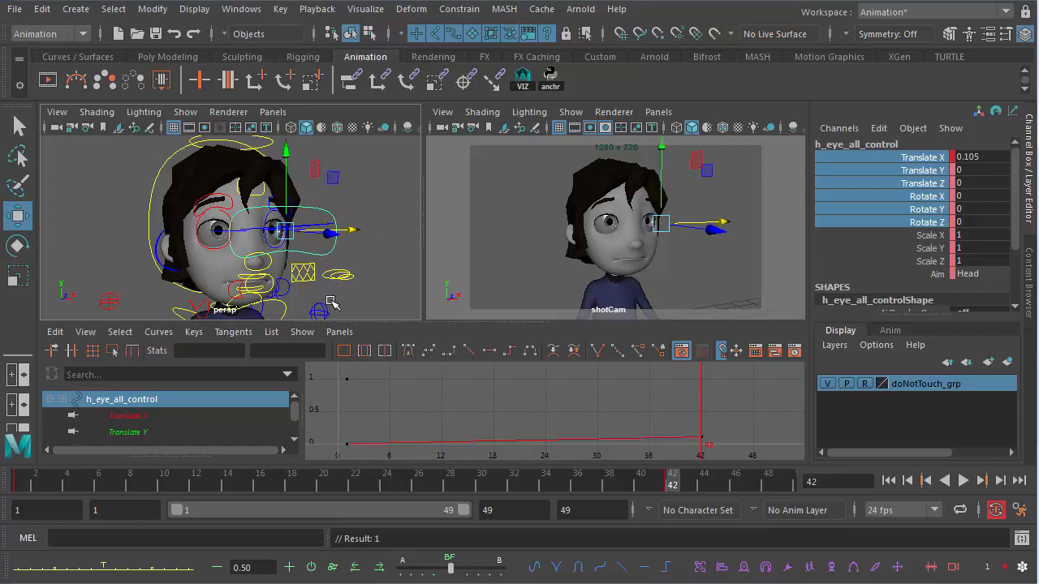
key(ctrl+z)
click(19, 485)
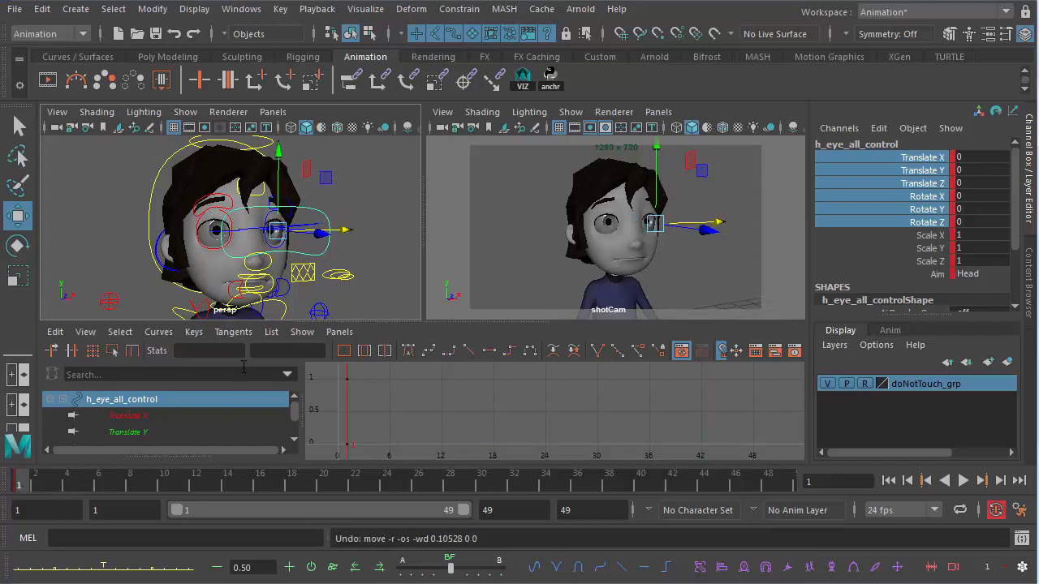
key(s)
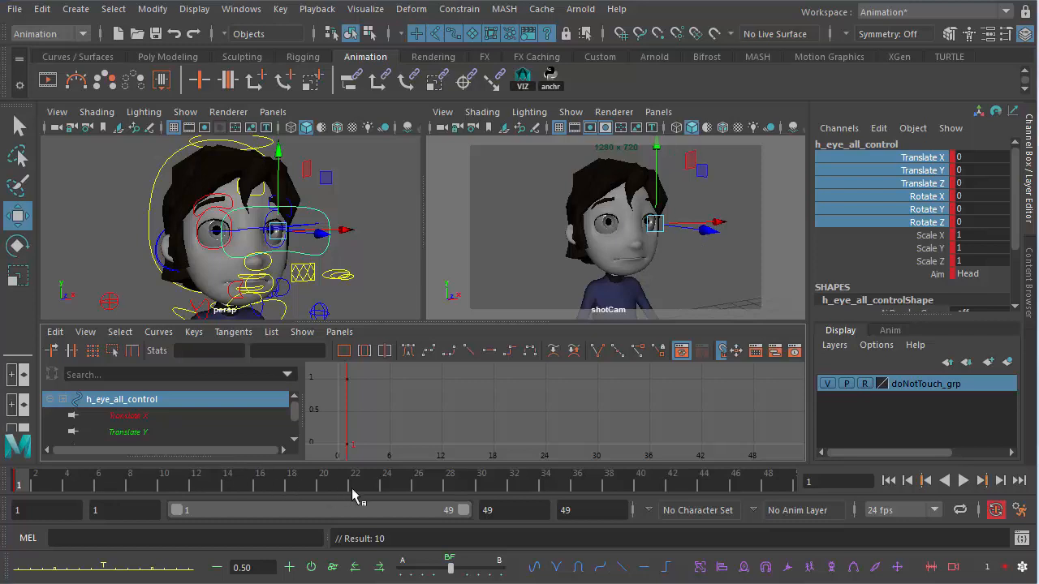
- Set a holding key on the eye control at frame 21
click(402, 485)
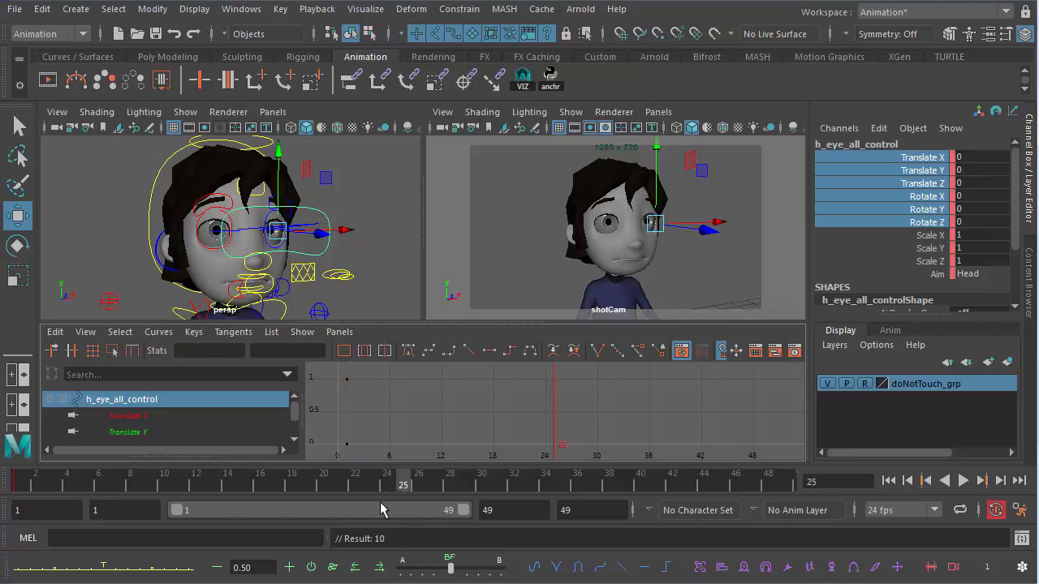
click(345, 483)
key(s)
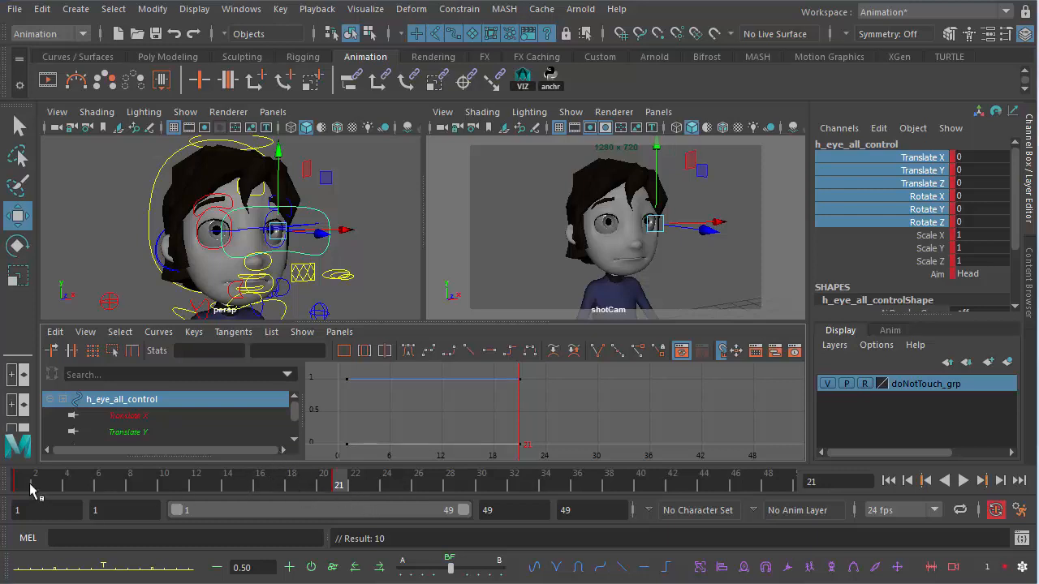
- Shift the eye control slightly sideways to Translate X -0.04 and key it at frame 23
click(22, 486)
click(337, 487)
click(373, 487)
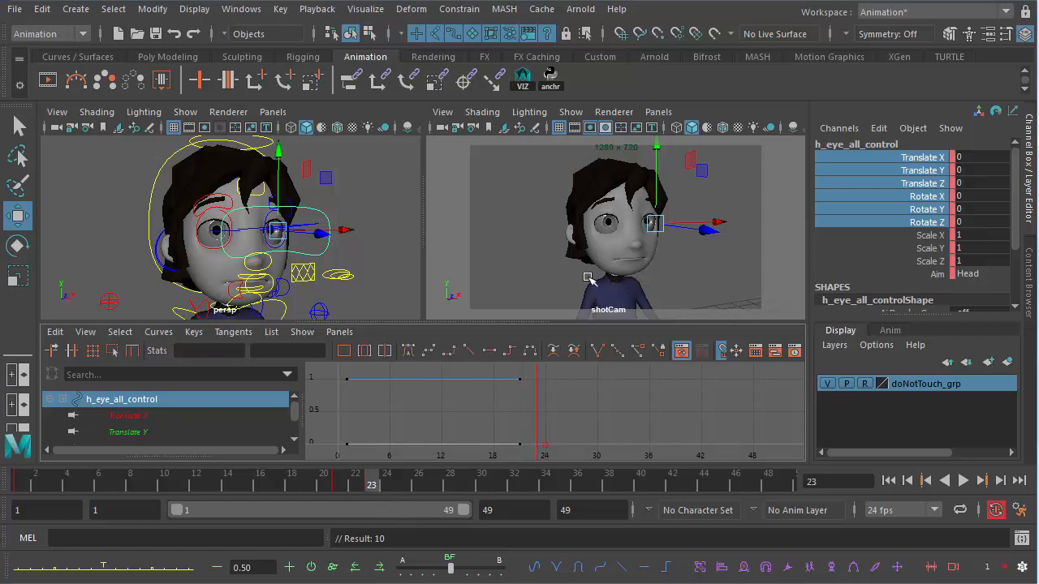
drag(348, 233, 345, 234)
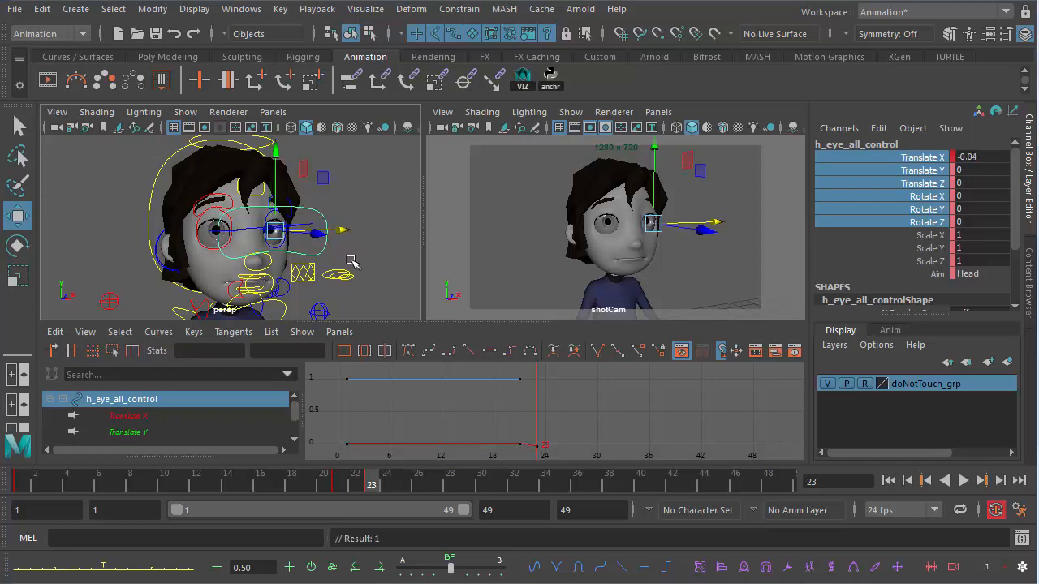
key(s)
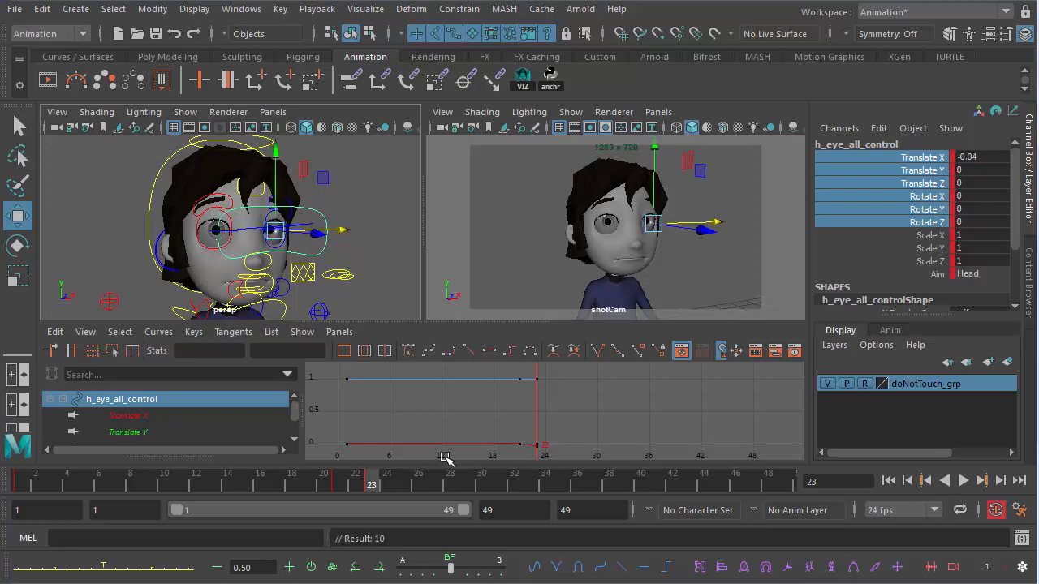
- Set a holding key on the eye control at frame 39
click(339, 485)
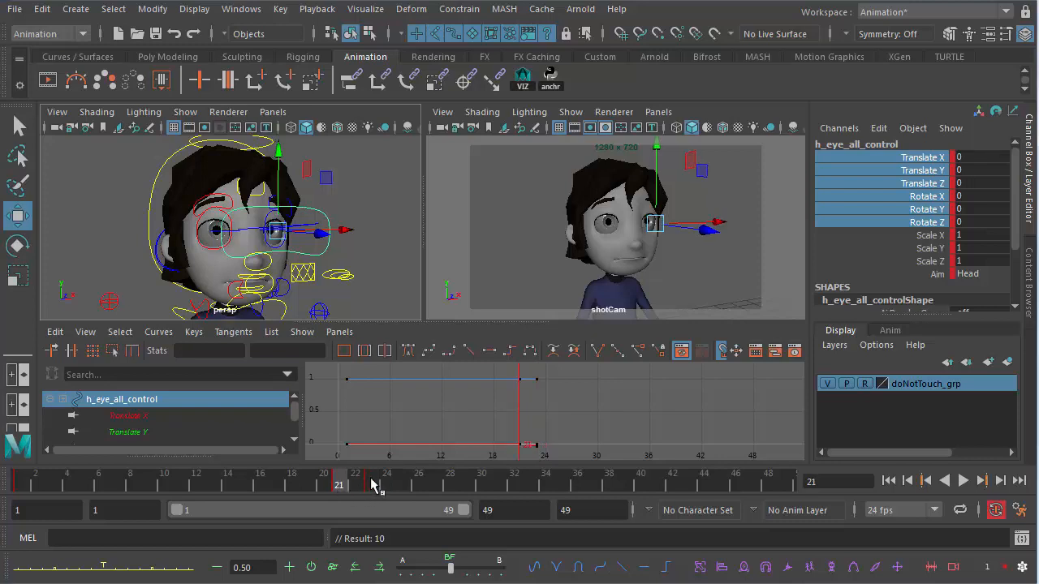
click(372, 485)
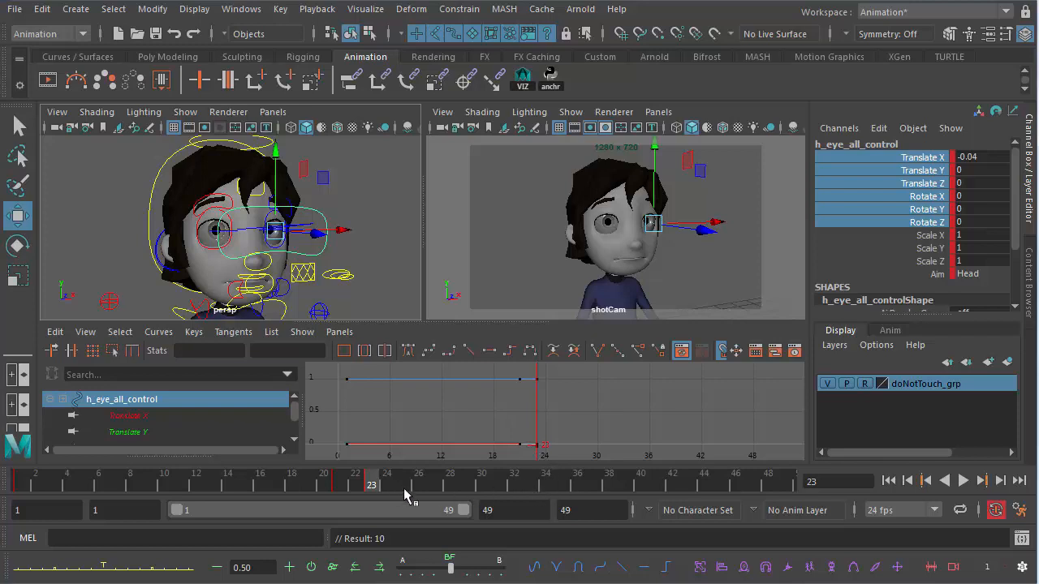
click(591, 484)
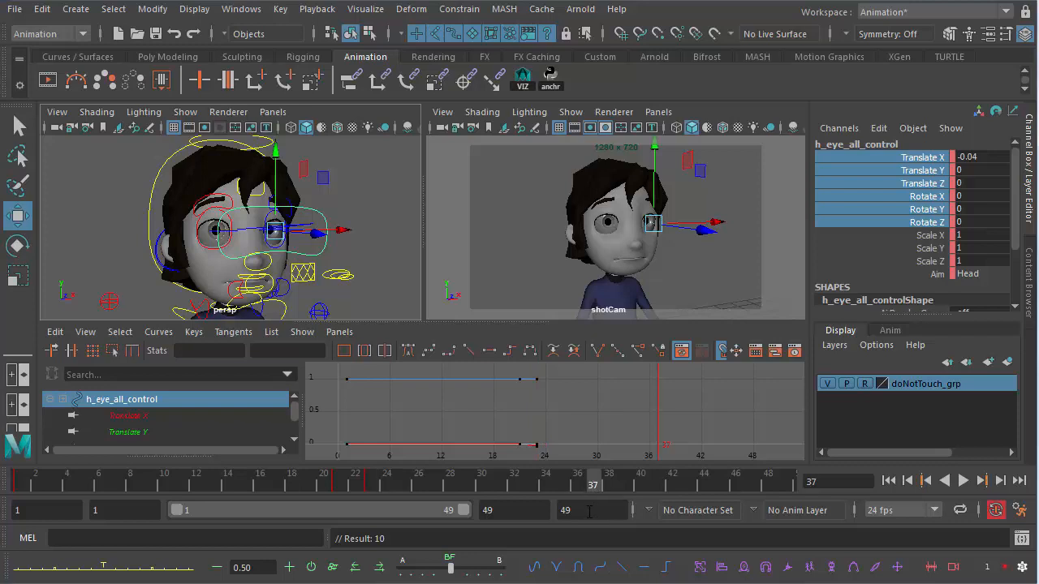
click(623, 484)
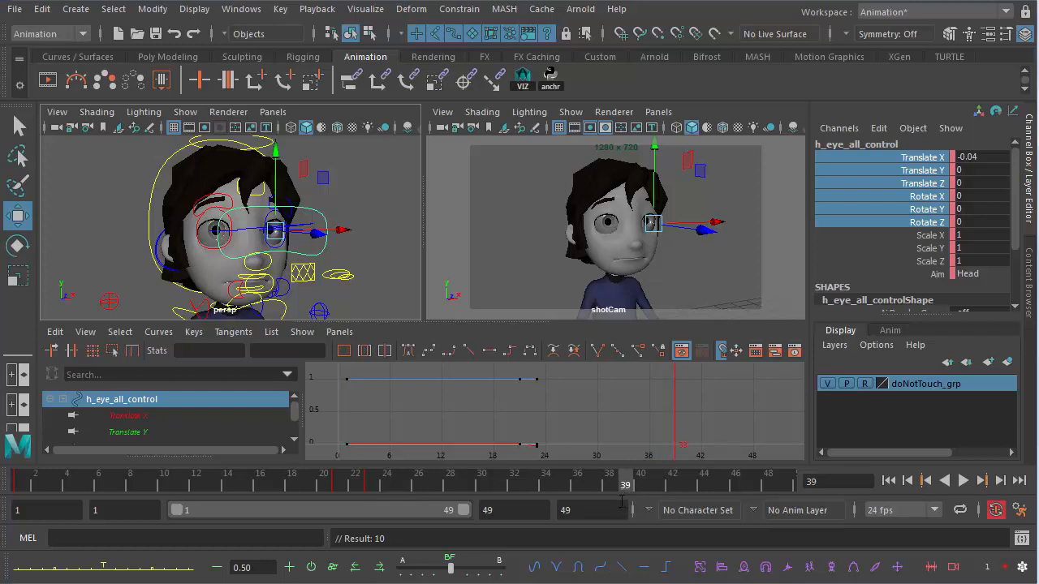
key(s)
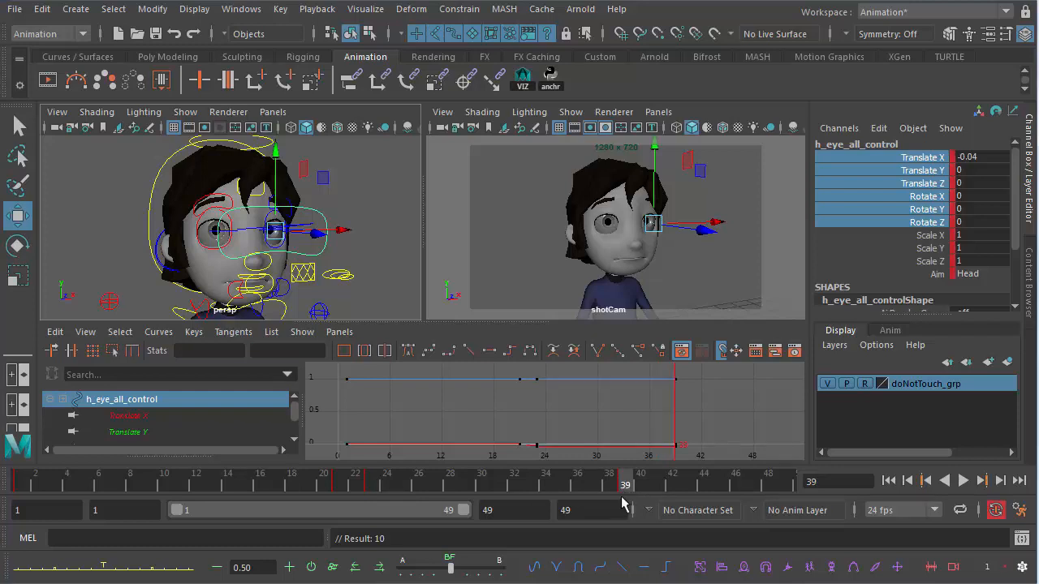
- Move the eye control to the other side, Translate X 0.076, and key it at frames 41 and 49
click(663, 483)
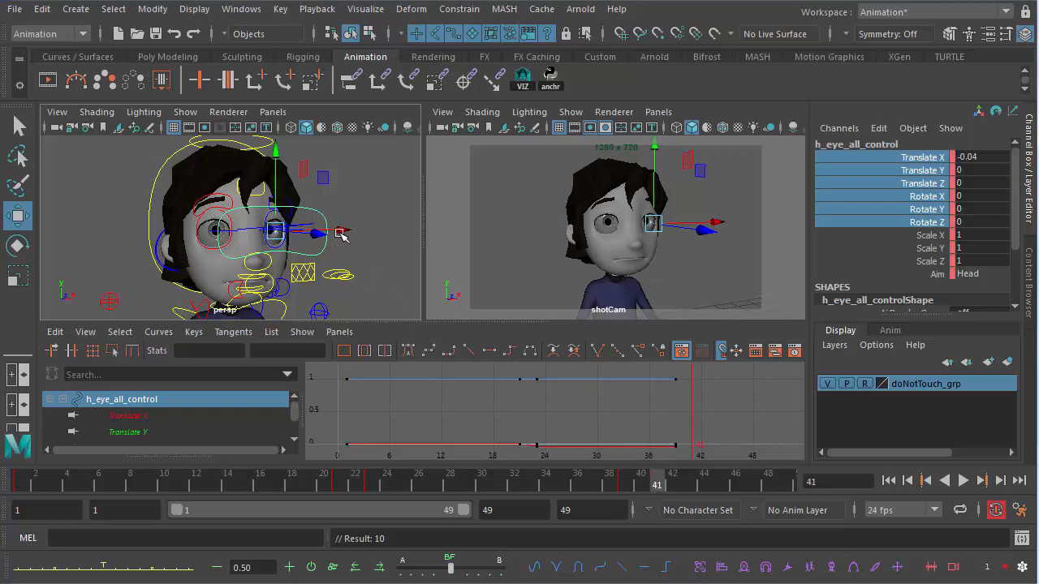
drag(341, 234, 349, 233)
key(s)
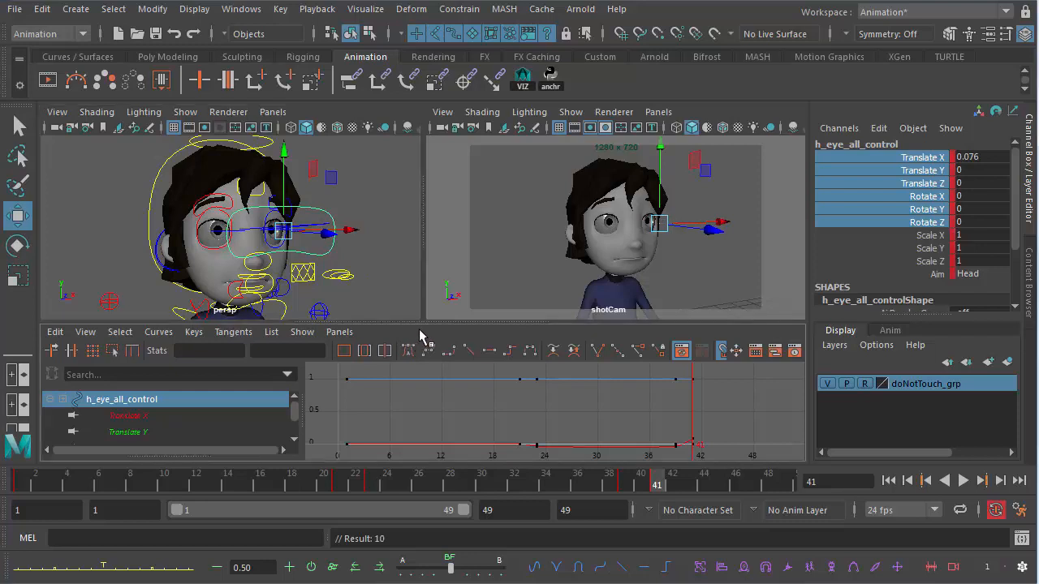
click(786, 485)
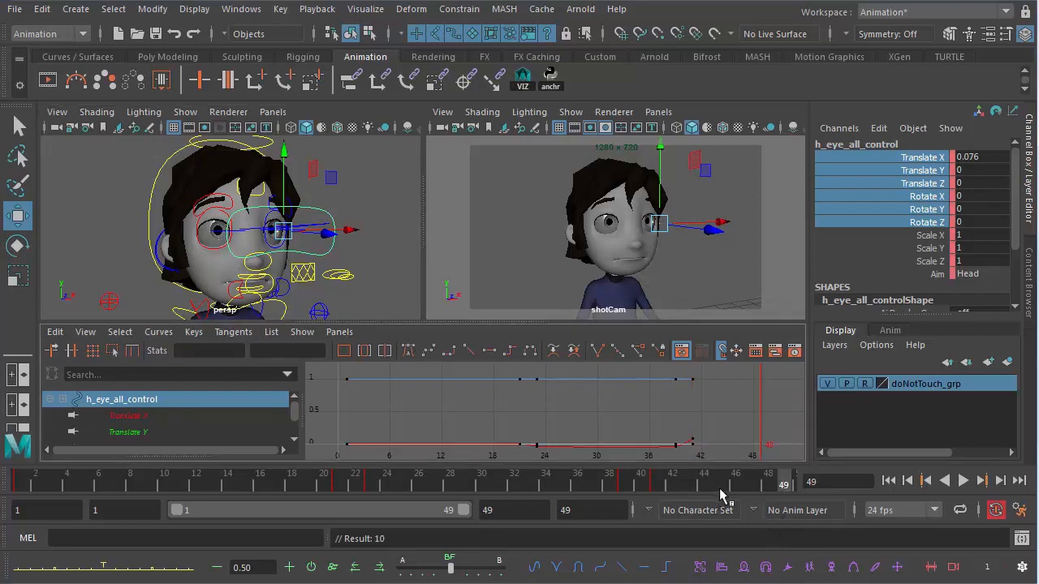
key(s)
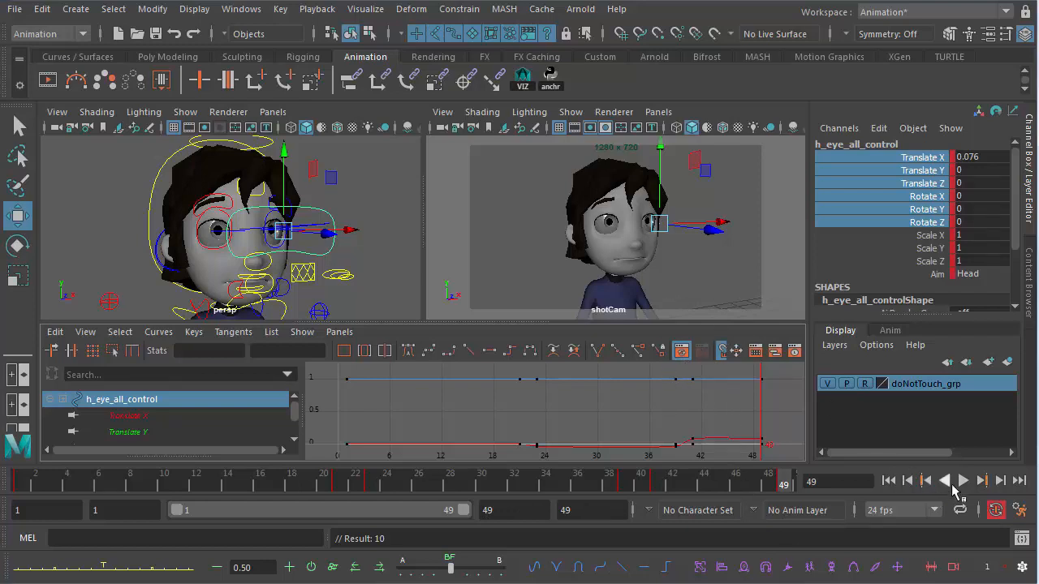
- Play back the eye animation and return to the first frame
click(964, 480)
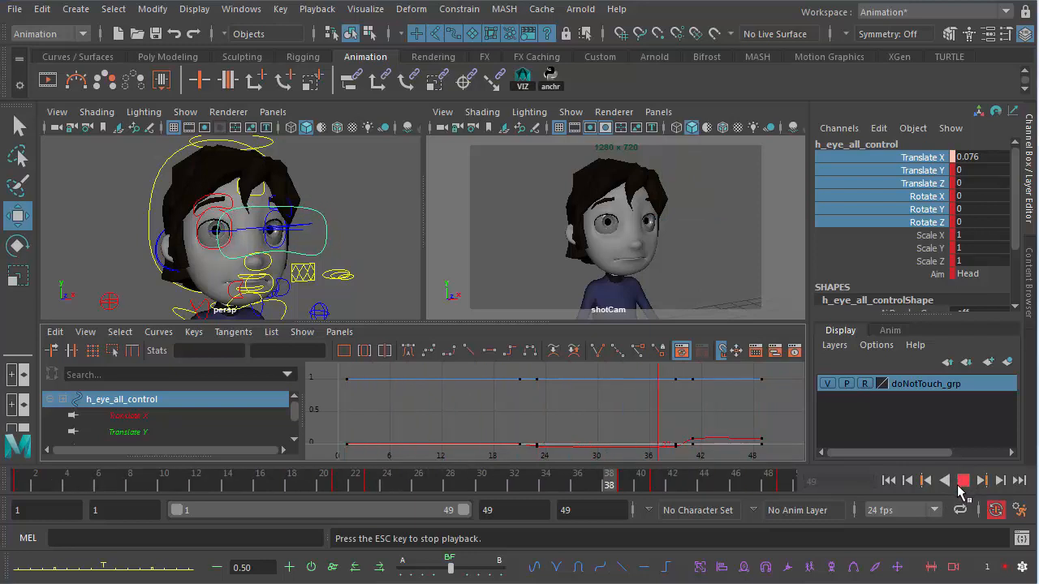
click(964, 480)
click(8, 479)
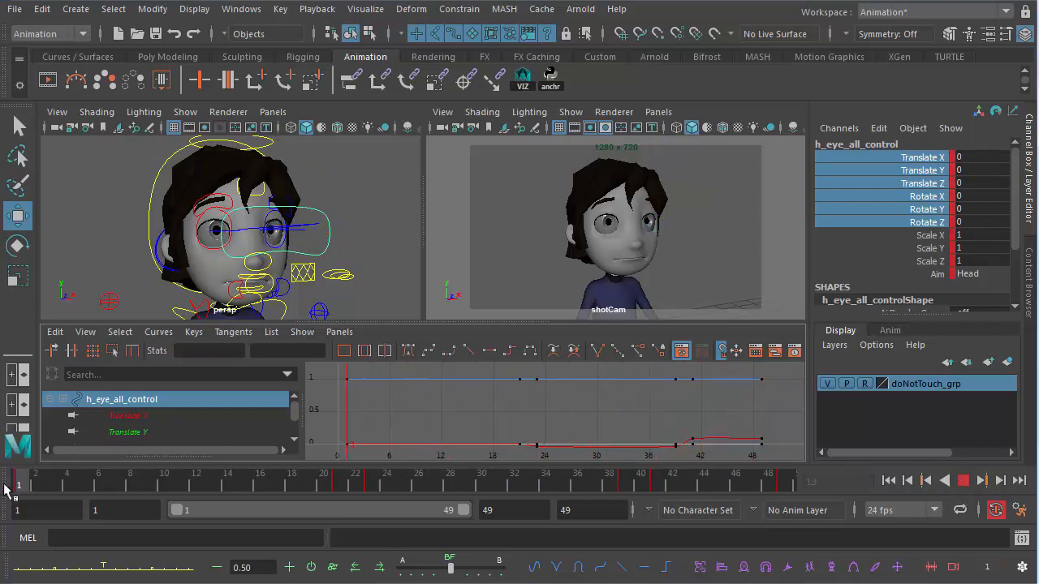
- Select the early keys on the Translate X curve and raise them to about 0.057
click(196, 414)
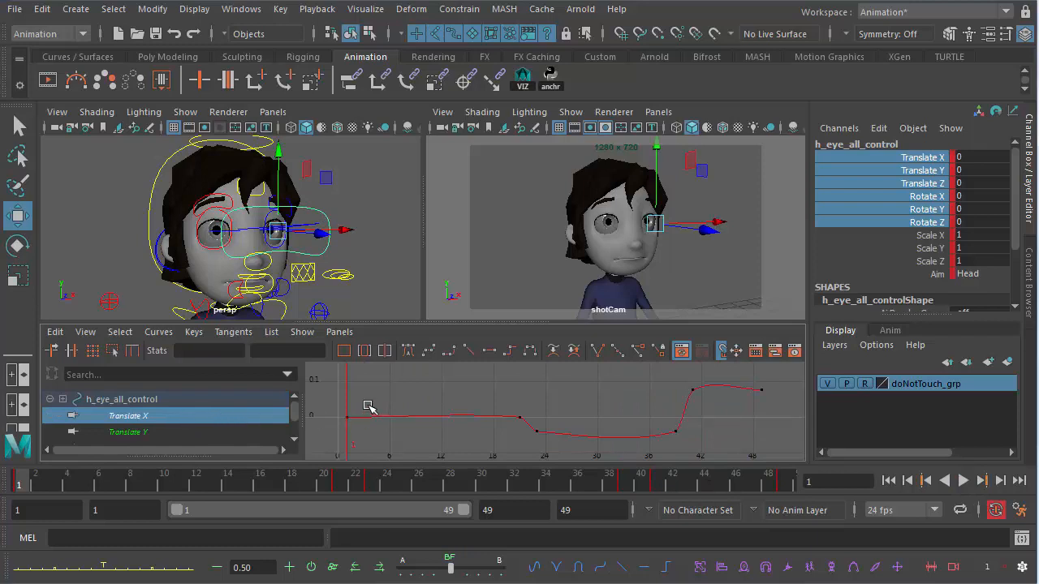
drag(295, 405, 528, 429)
middle_drag(492, 447, 490, 416)
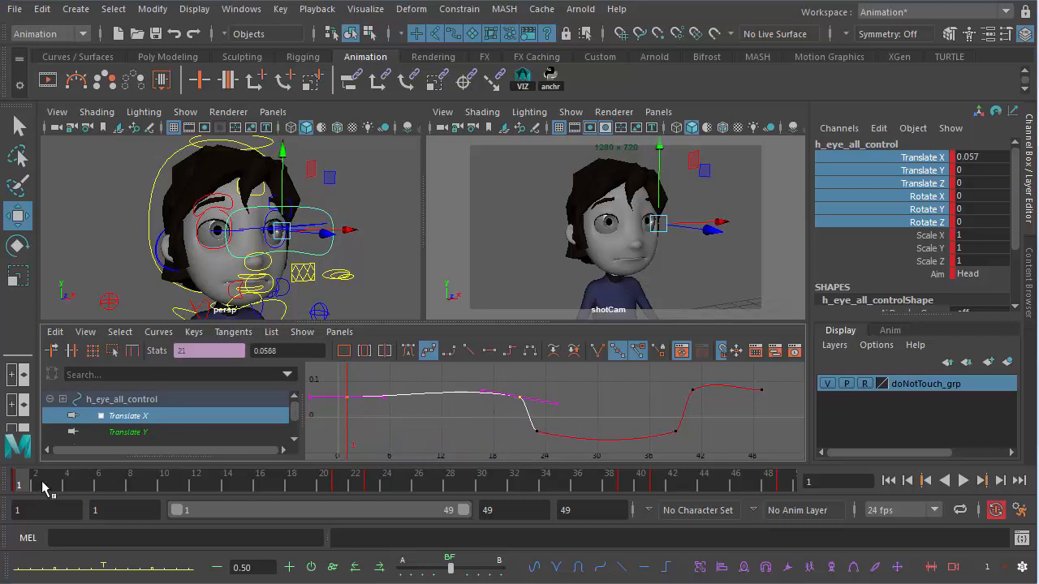
- Play back the revised eye animation
key(alt+v)
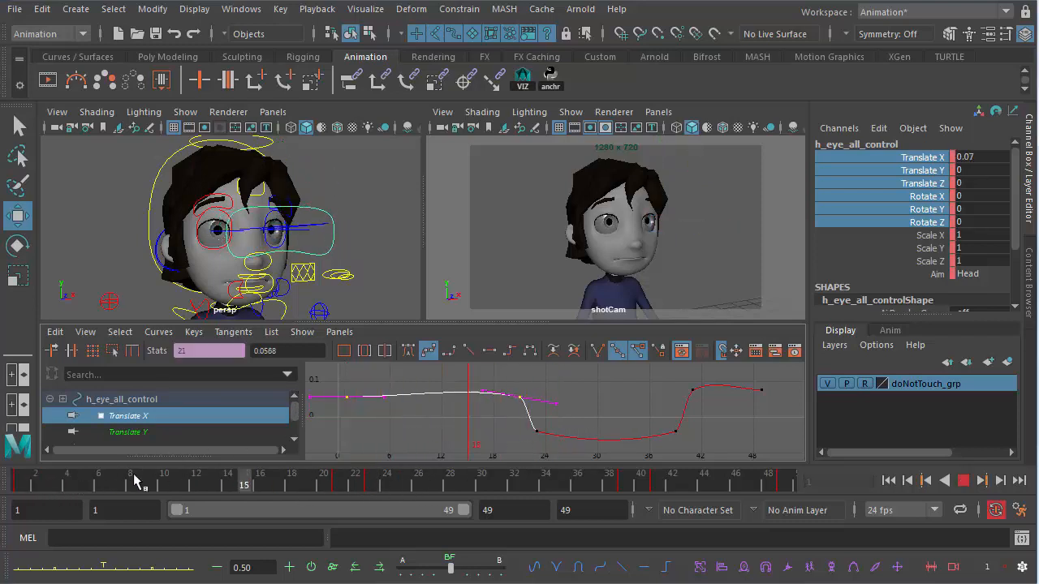
key(Escape)
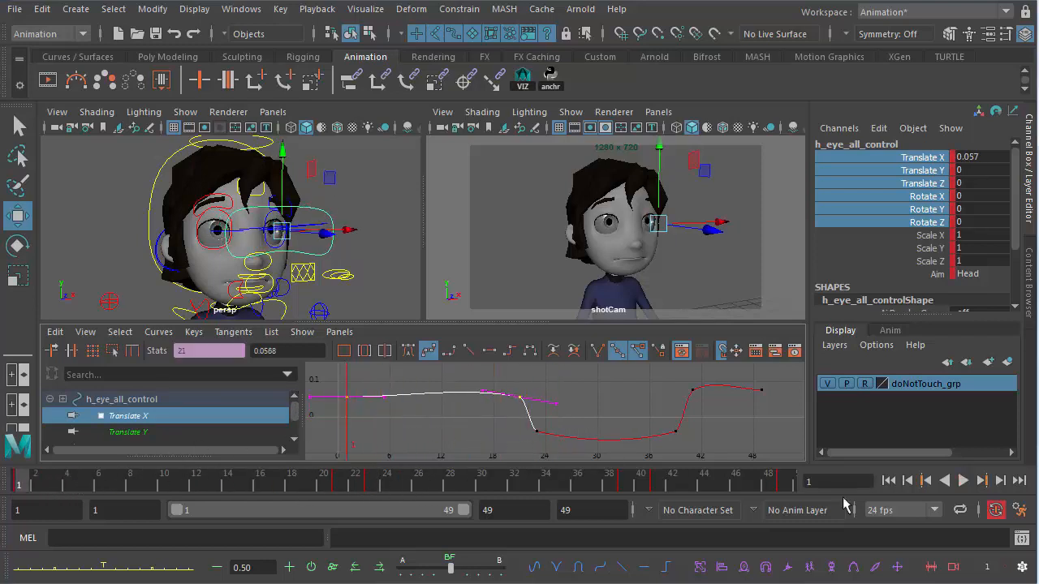
click(963, 482)
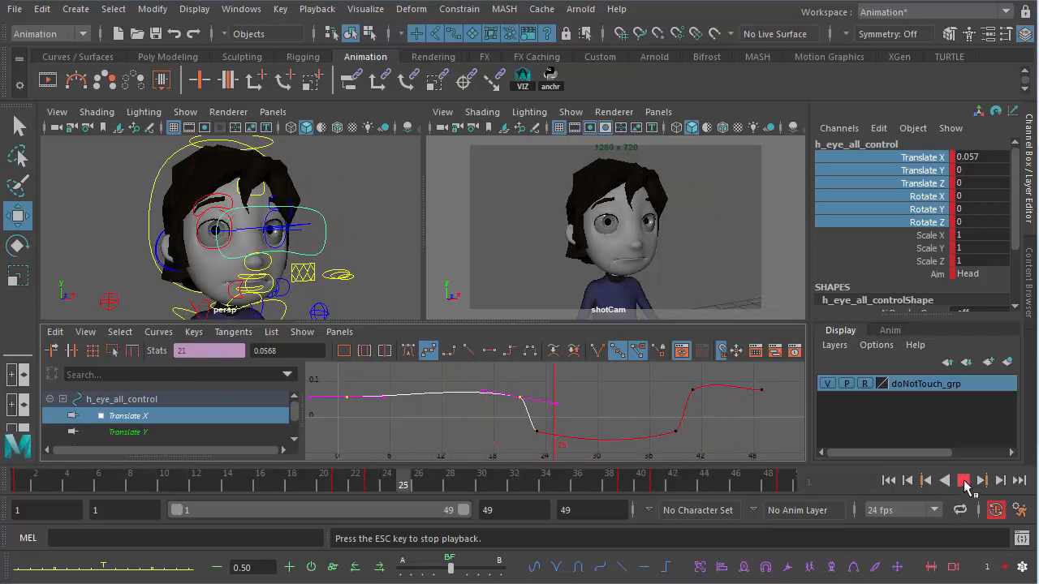
click(963, 481)
- Select all Translate X keys and set their tangents to linear
drag(335, 373, 779, 456)
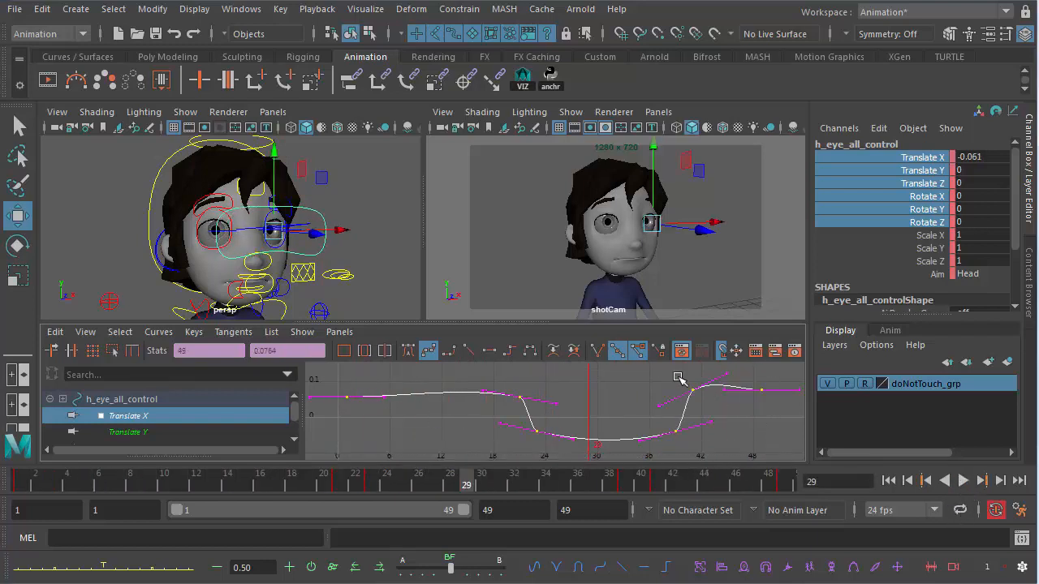
click(469, 349)
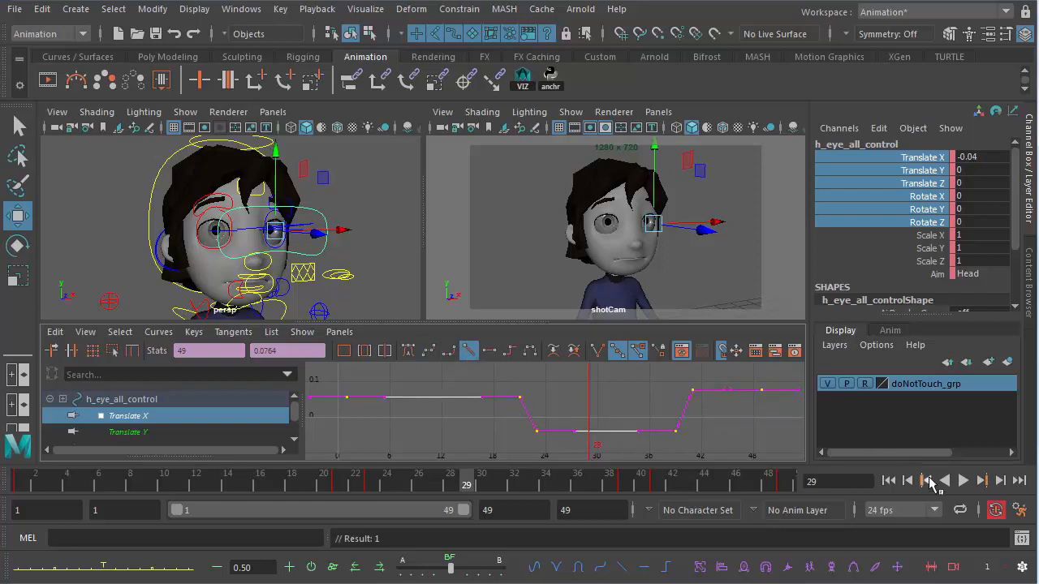
- Play back the animation and scrub to check the eye dart timing
click(963, 480)
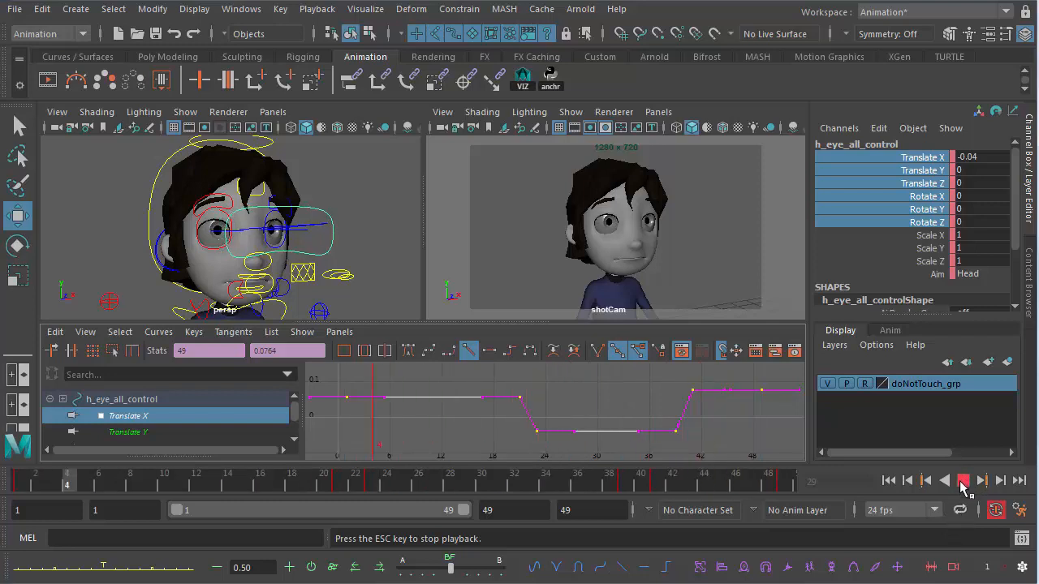
click(963, 485)
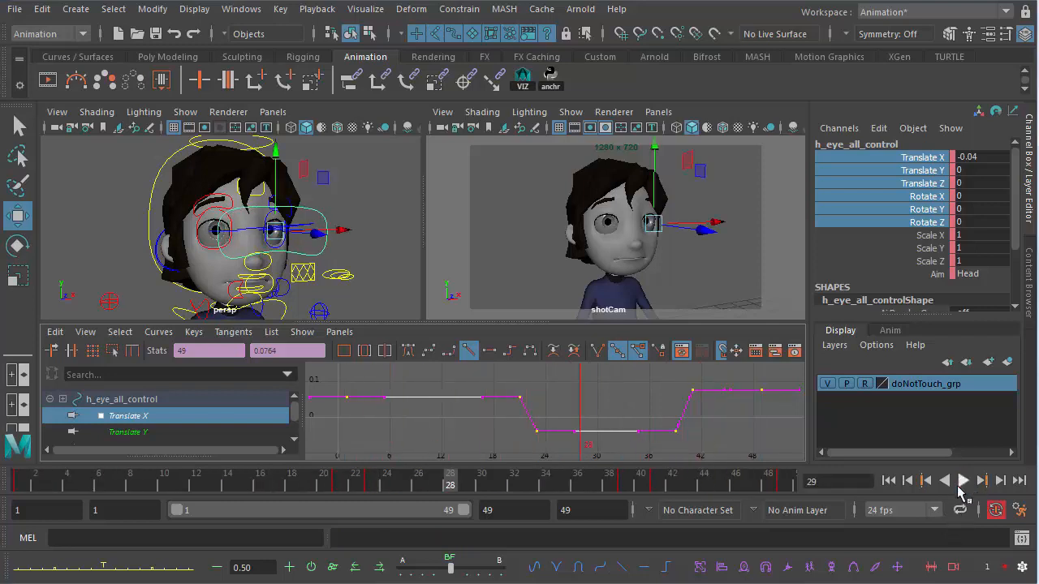
click(351, 487)
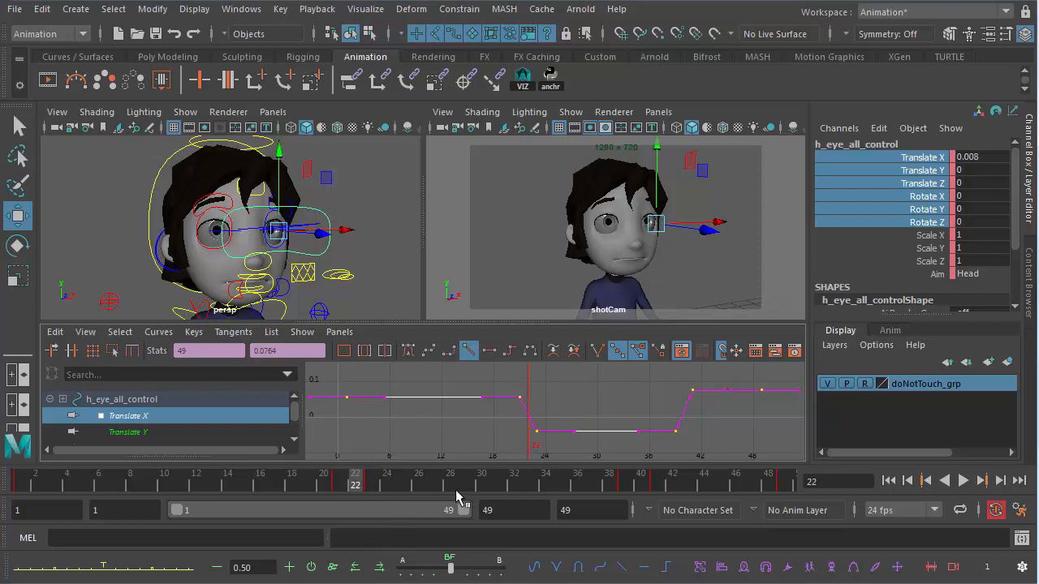
- Scrub the timeline around frames 21 to 23 to inspect the eye dart
click(339, 489)
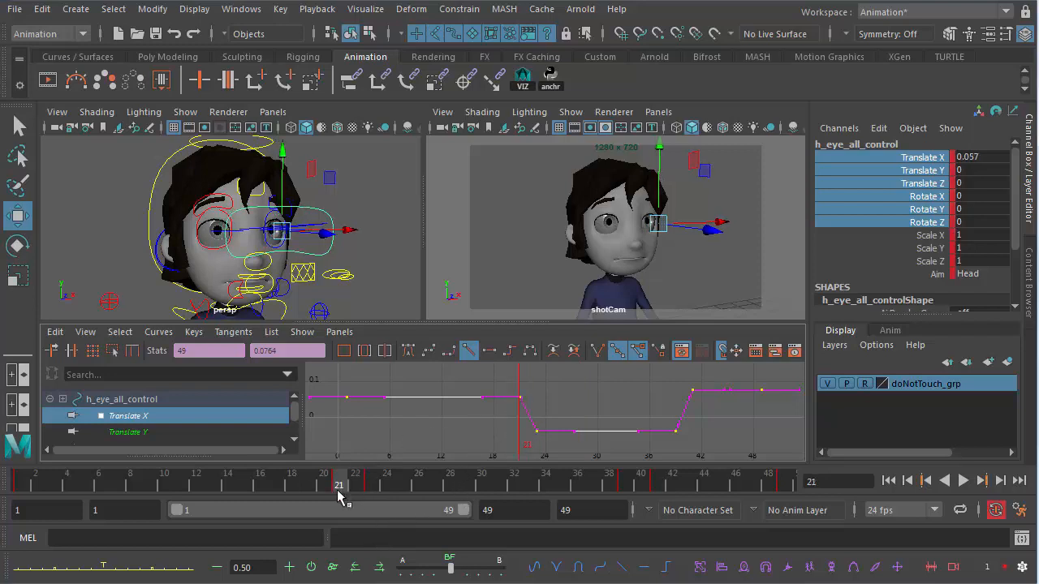
click(372, 486)
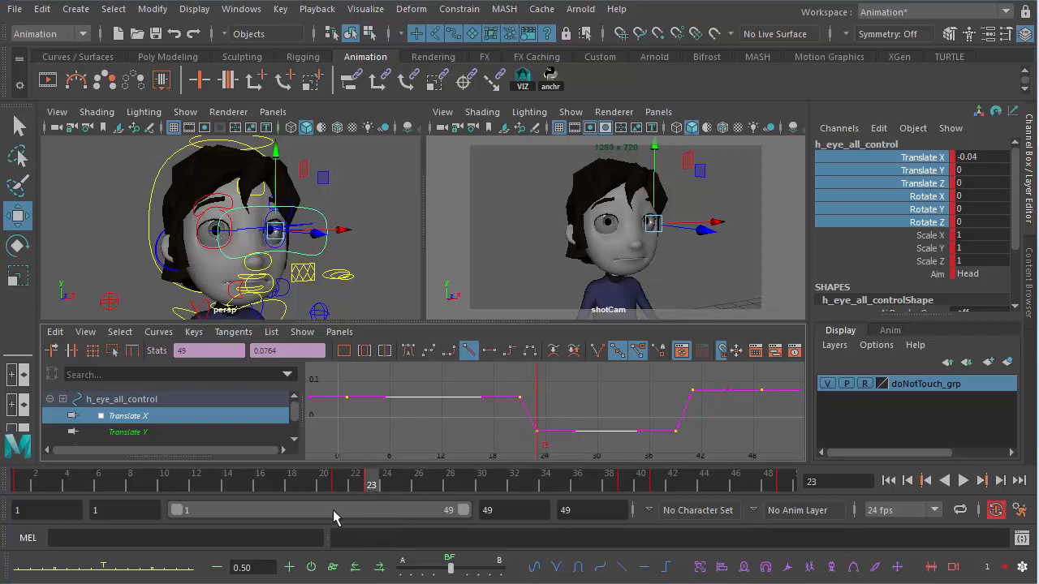
click(351, 487)
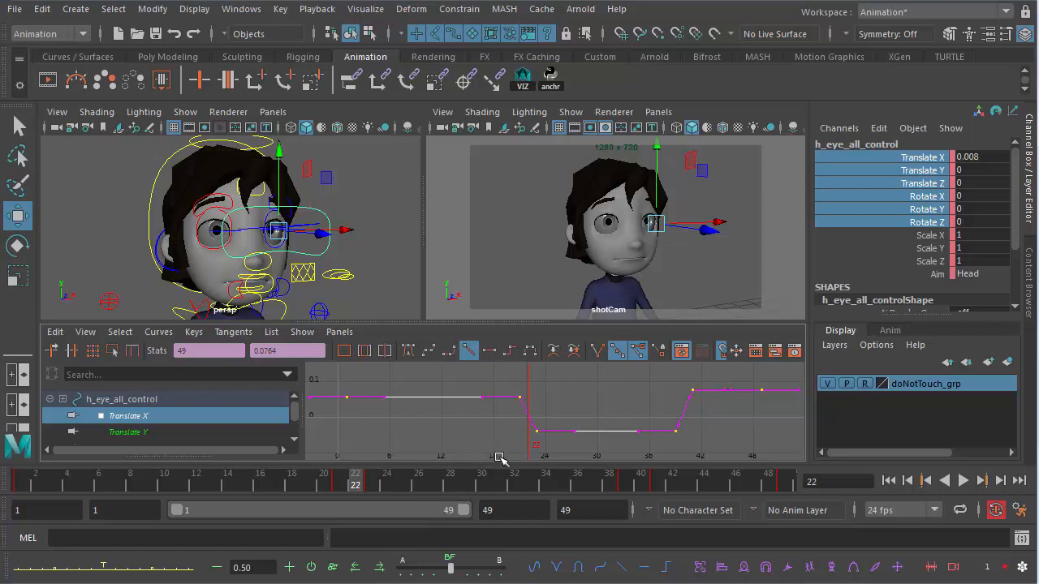
- Try sliding the Translate X keys near frames 23 and 40 to retime the eye darts
middle_drag(493, 417, 545, 449)
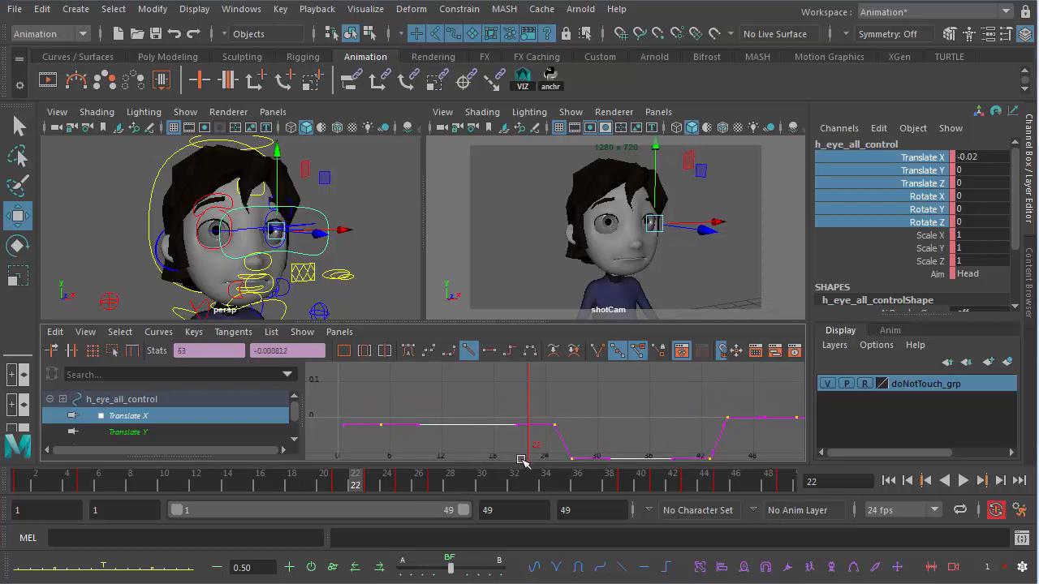
key(ctrl+z)
drag(507, 418, 546, 446)
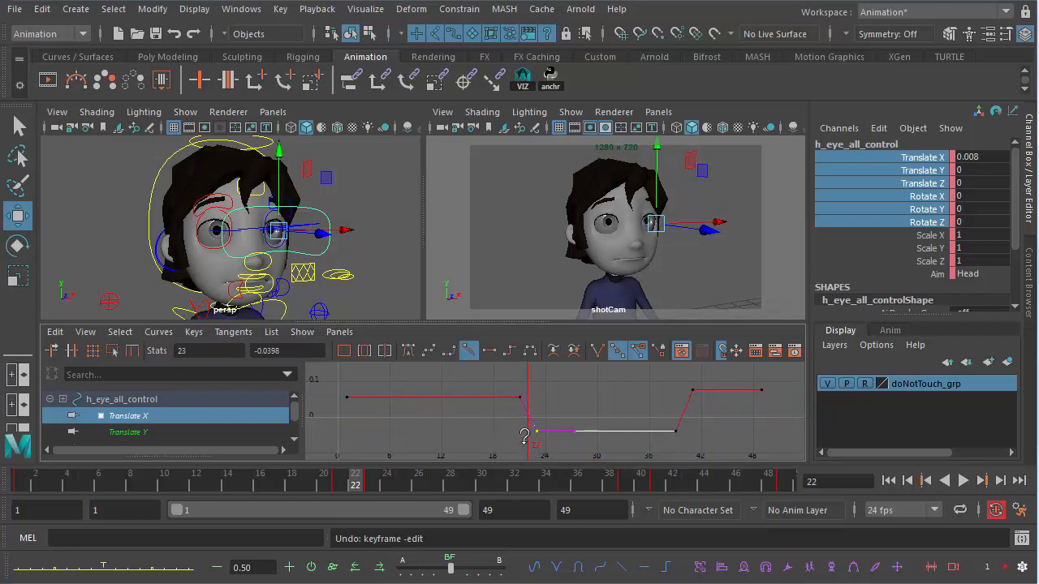
middle_drag(545, 447, 520, 446)
drag(662, 418, 682, 448)
middle_drag(676, 451, 685, 447)
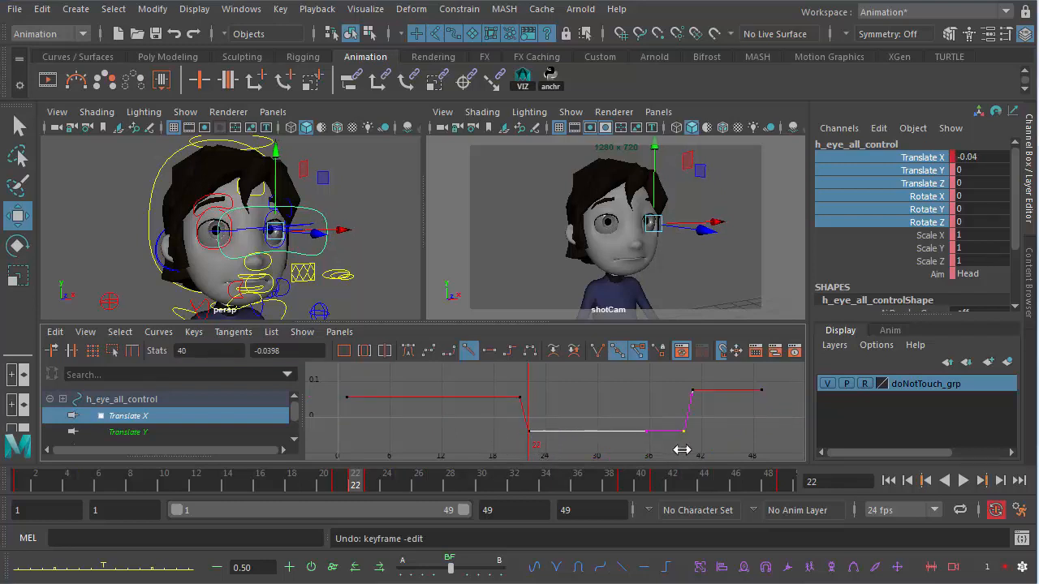
- Play back the animation and scrub back to frame 22
click(961, 483)
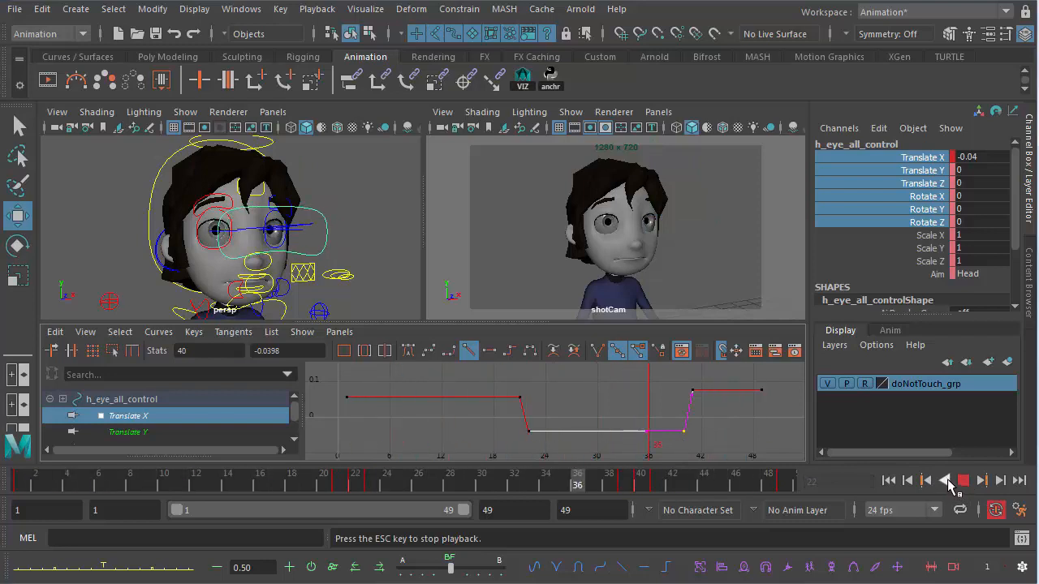
click(963, 482)
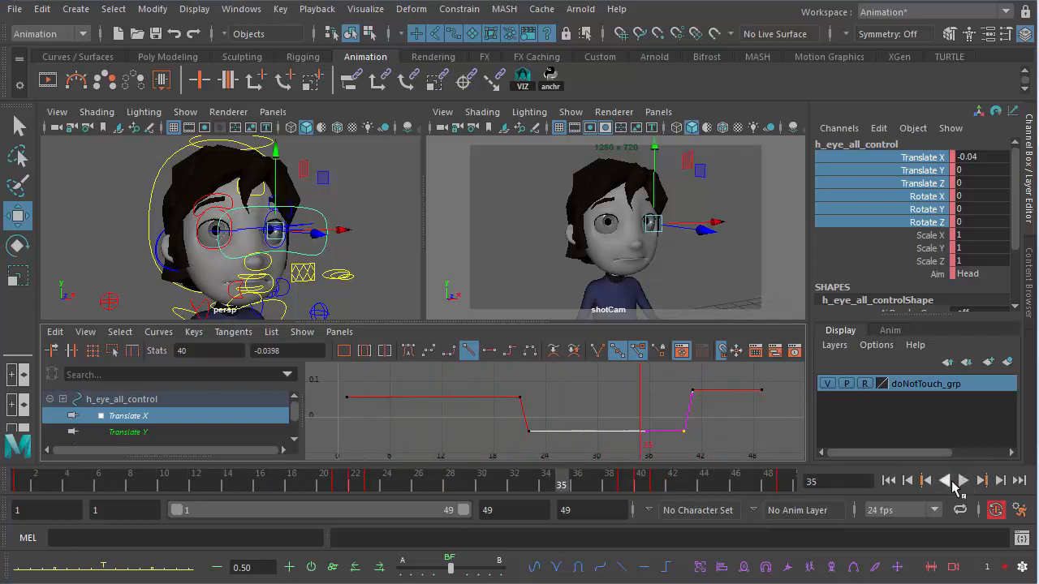
click(357, 487)
- Undo the recent key moves on the Translate X curve
key(ctrl+z)
key(ctrl+z)
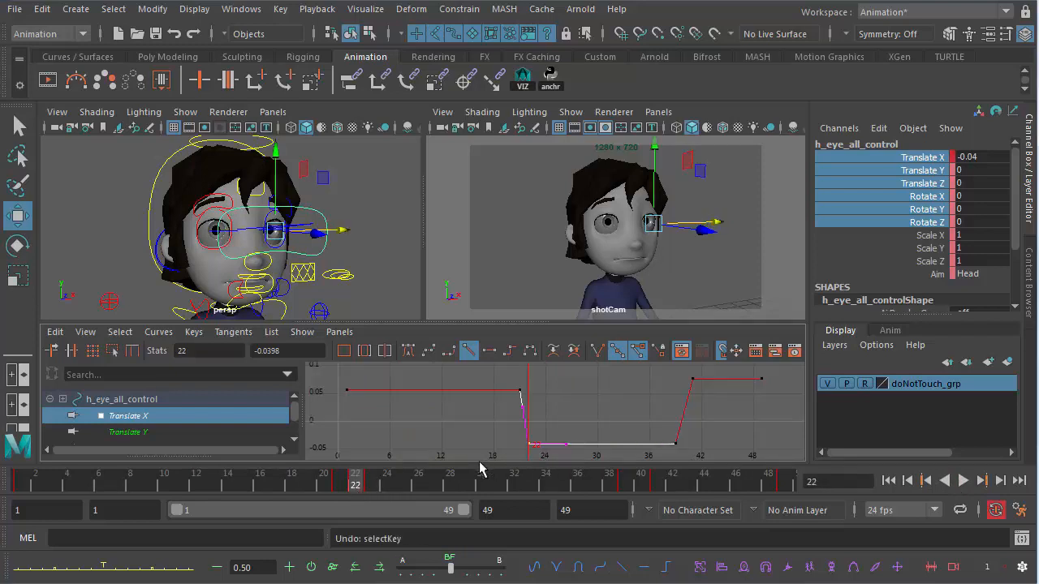
key(ctrl+z)
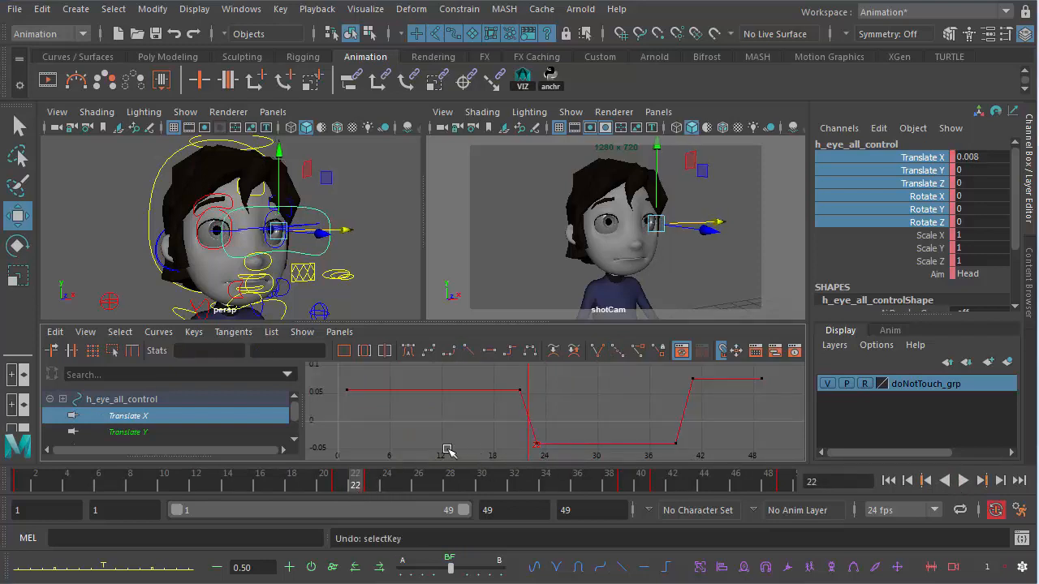
- Set a key at frame 22 on Translate X and lower it to about -0.021
key(s)
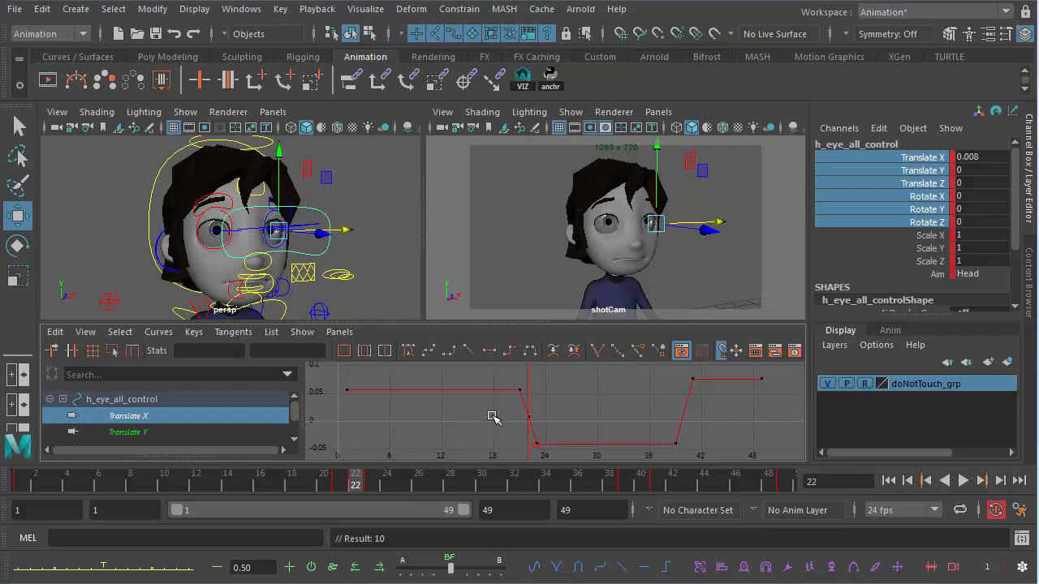
drag(516, 408, 543, 431)
middle_drag(509, 439, 508, 446)
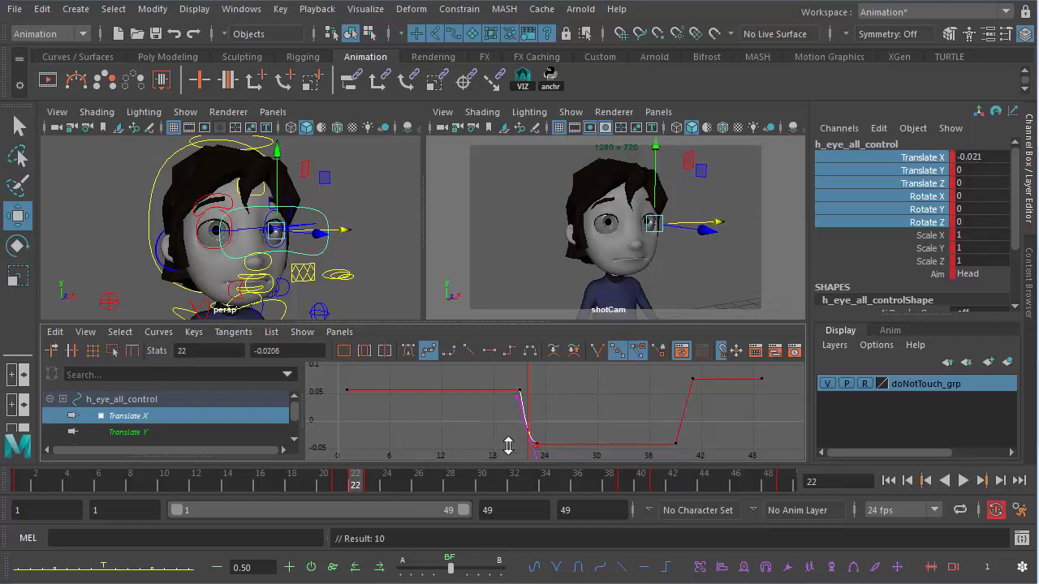
- Set a key at frame 40 on Translate X and raise it to about 0.05
click(640, 486)
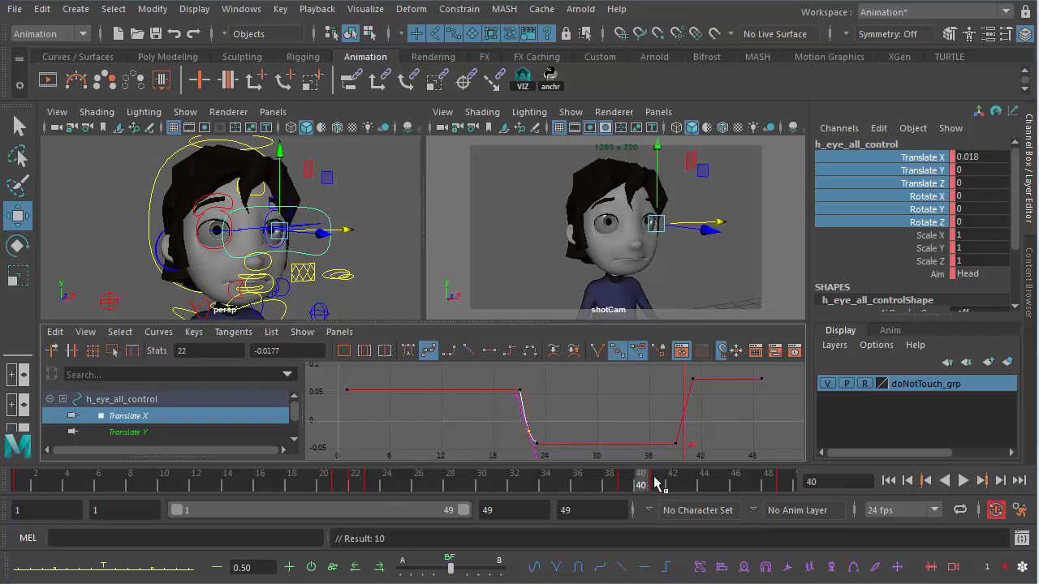
key(s)
drag(647, 397, 693, 422)
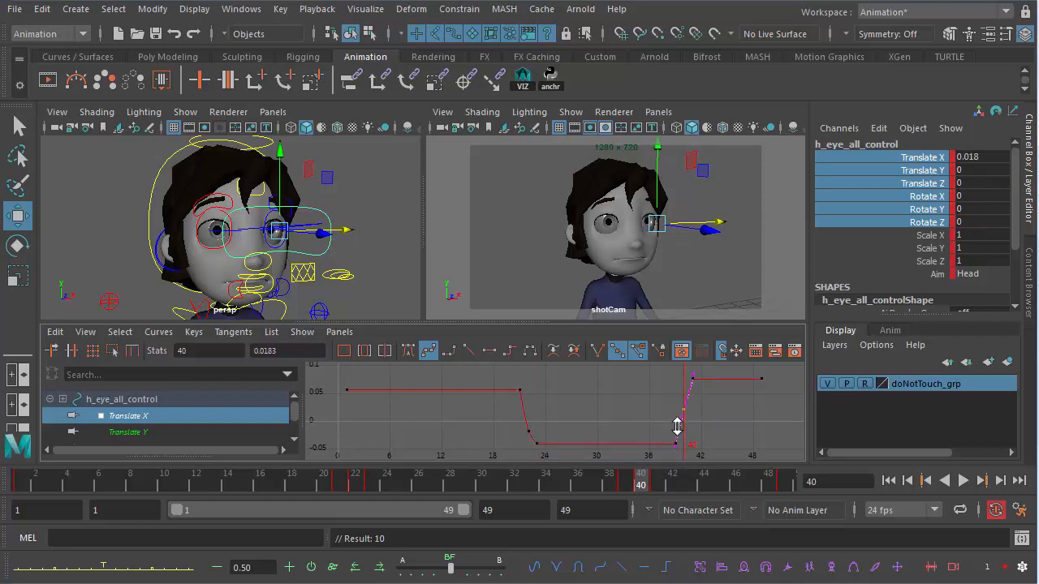
middle_drag(678, 427, 677, 413)
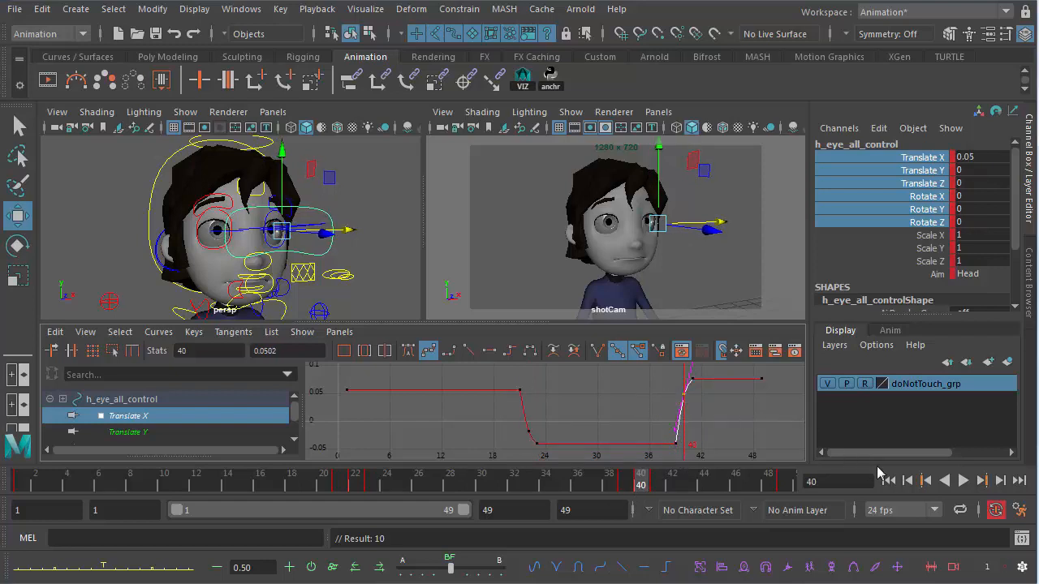
- Play back the animation, then select the final holding keys and lower them to about 0.0575
click(963, 481)
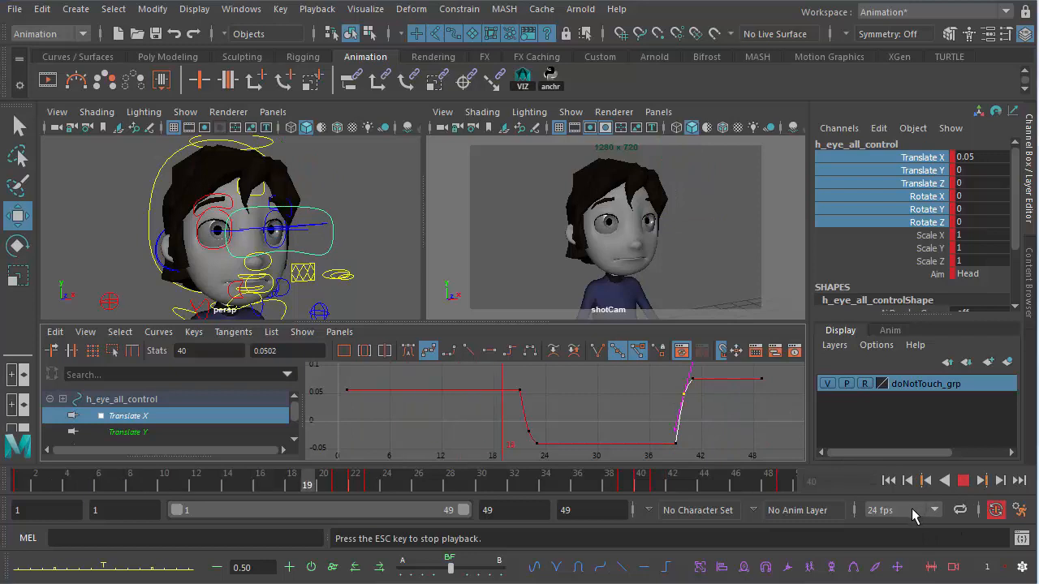
click(964, 481)
drag(644, 375, 758, 422)
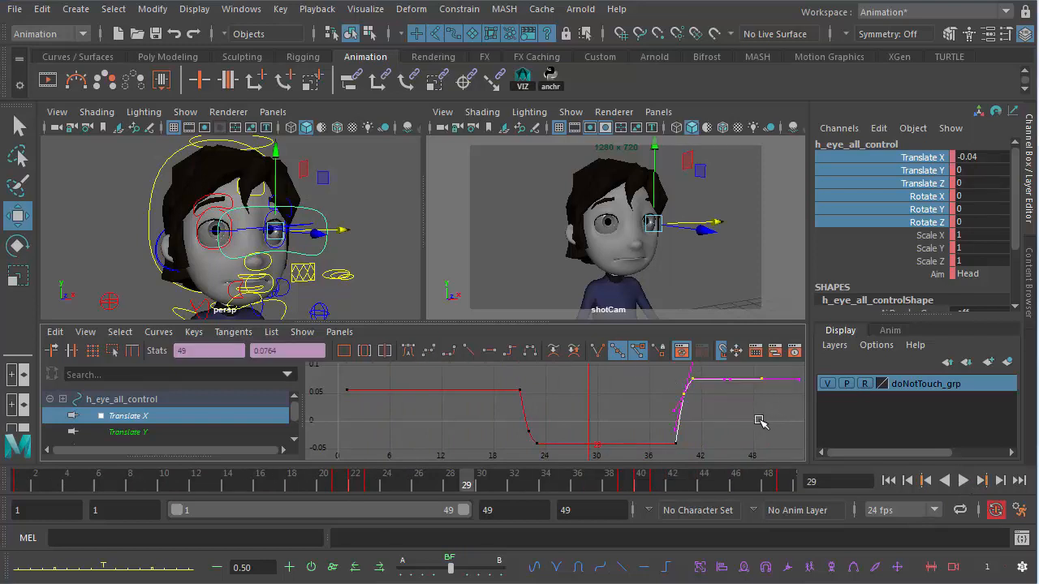
shift+middle_drag(758, 422, 751, 438)
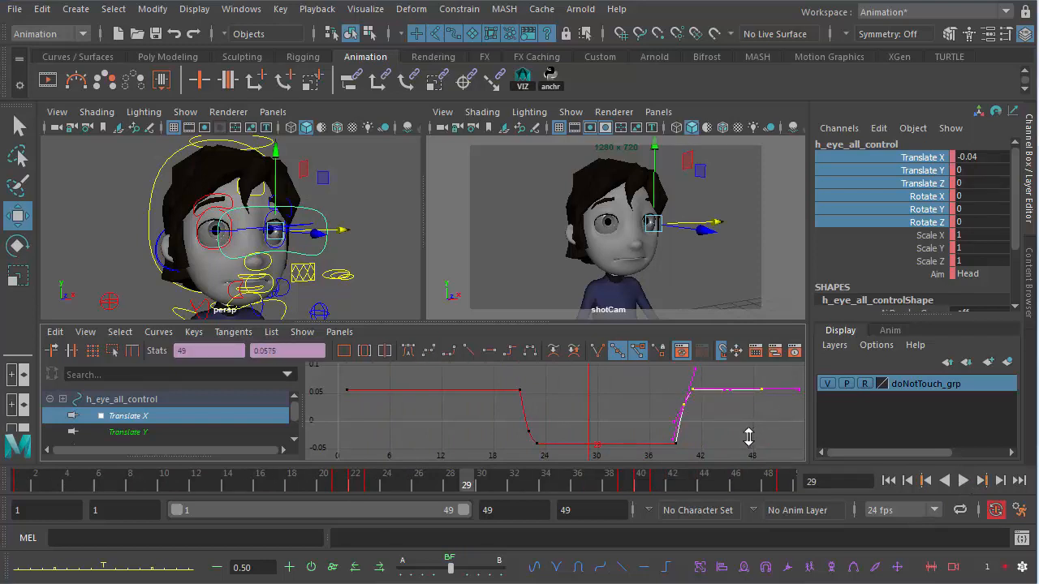
- Play back the animation to review the refined eye darts
click(963, 481)
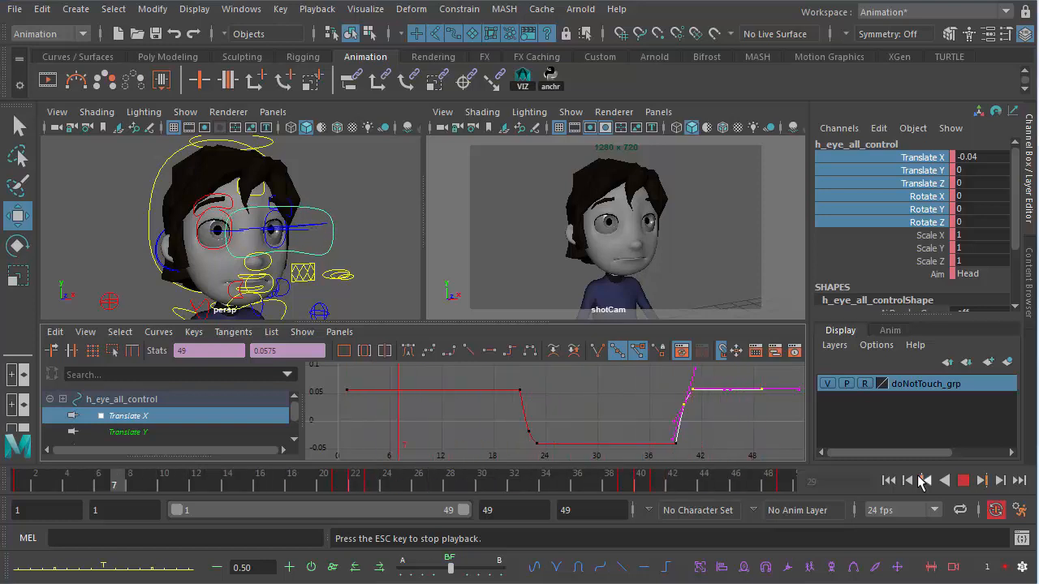
click(964, 480)
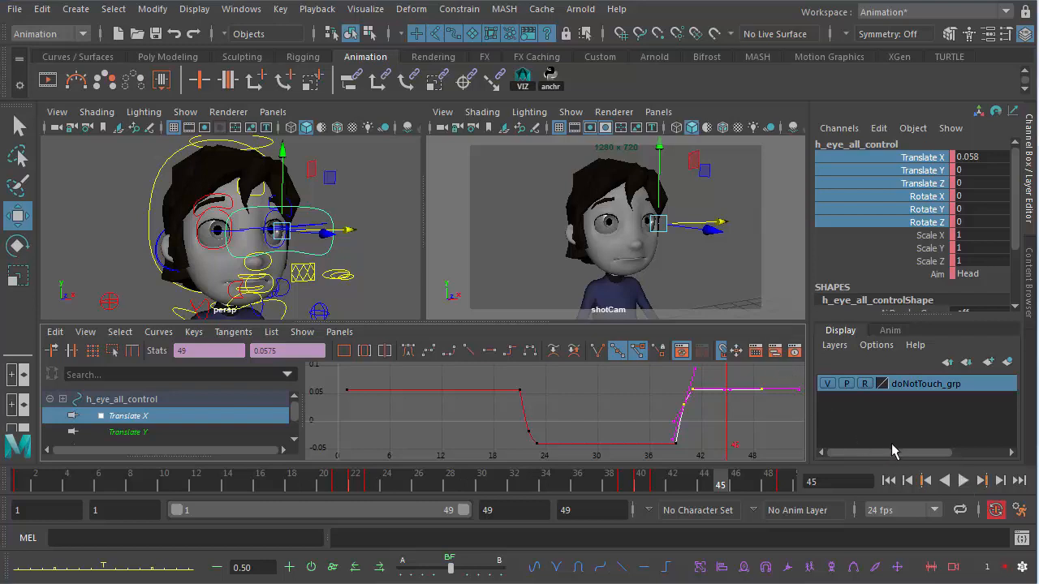
click(963, 480)
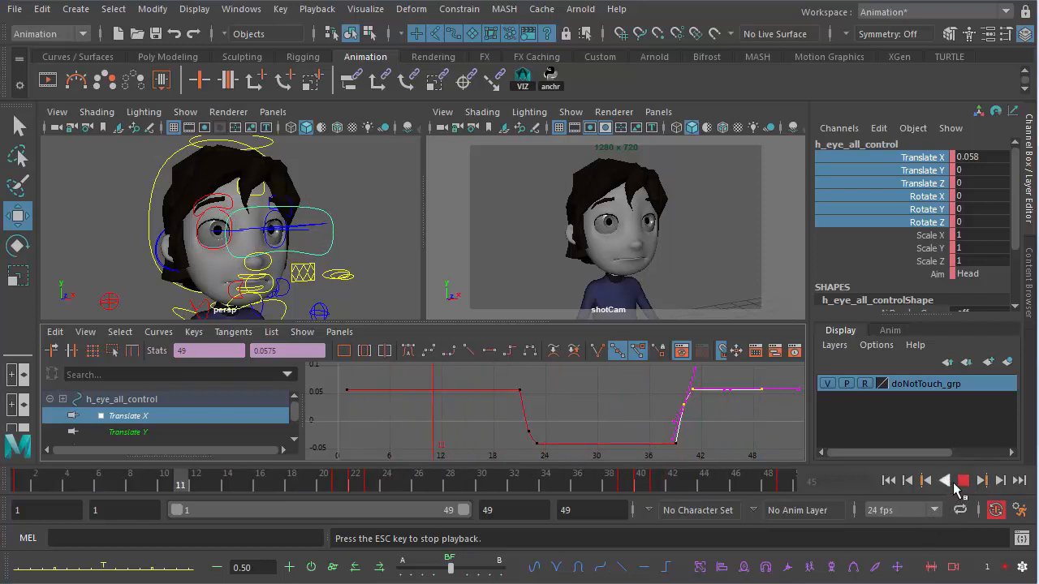
click(963, 482)
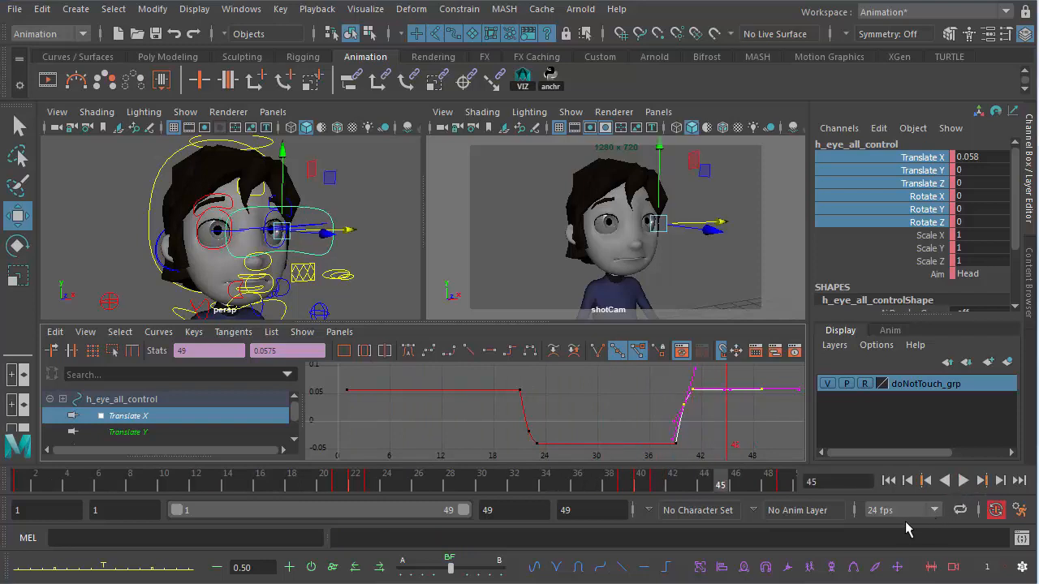